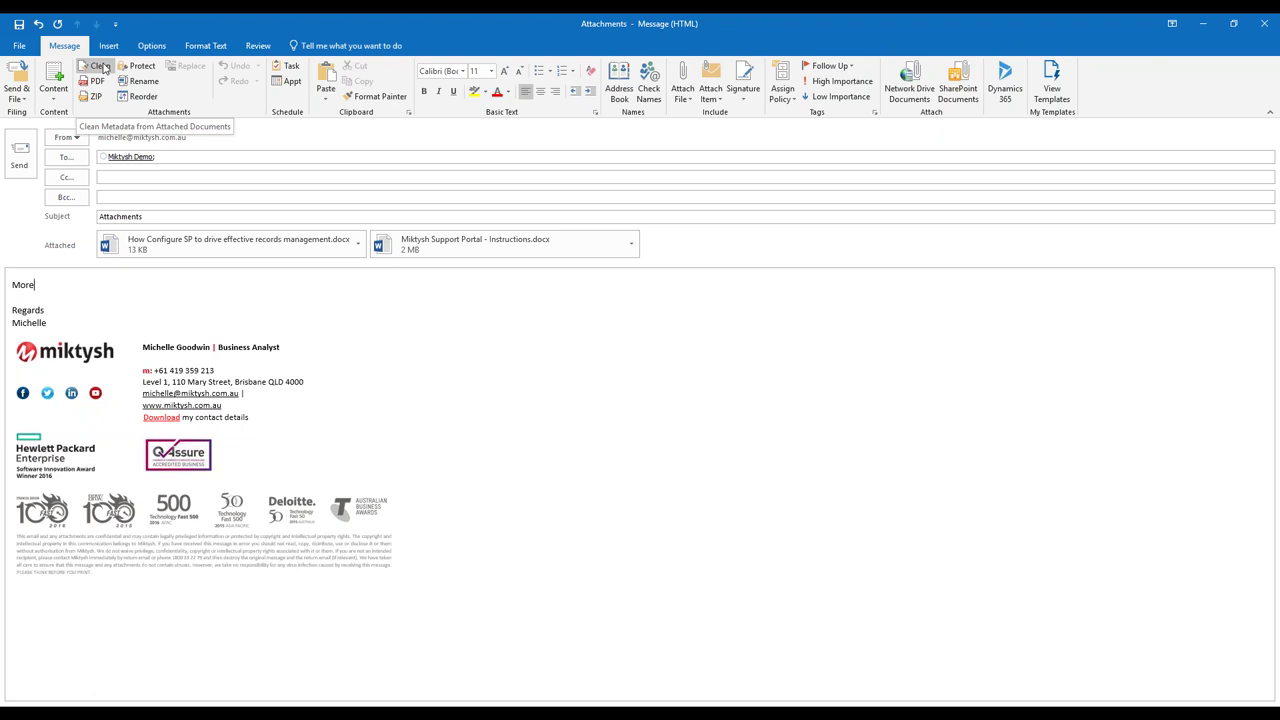
- Clean hidden metadata from both Word attachments of the Attachments draft with inMailX Clean
left_click(100, 66)
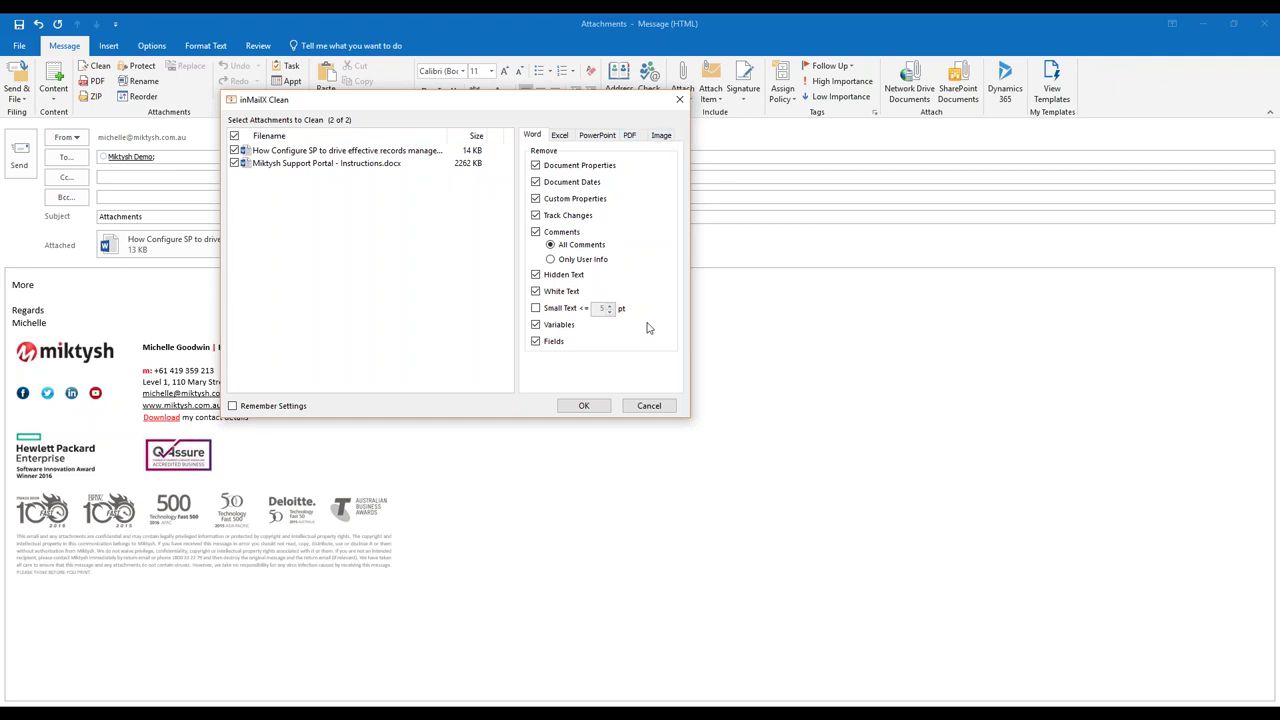
left_click(600, 411)
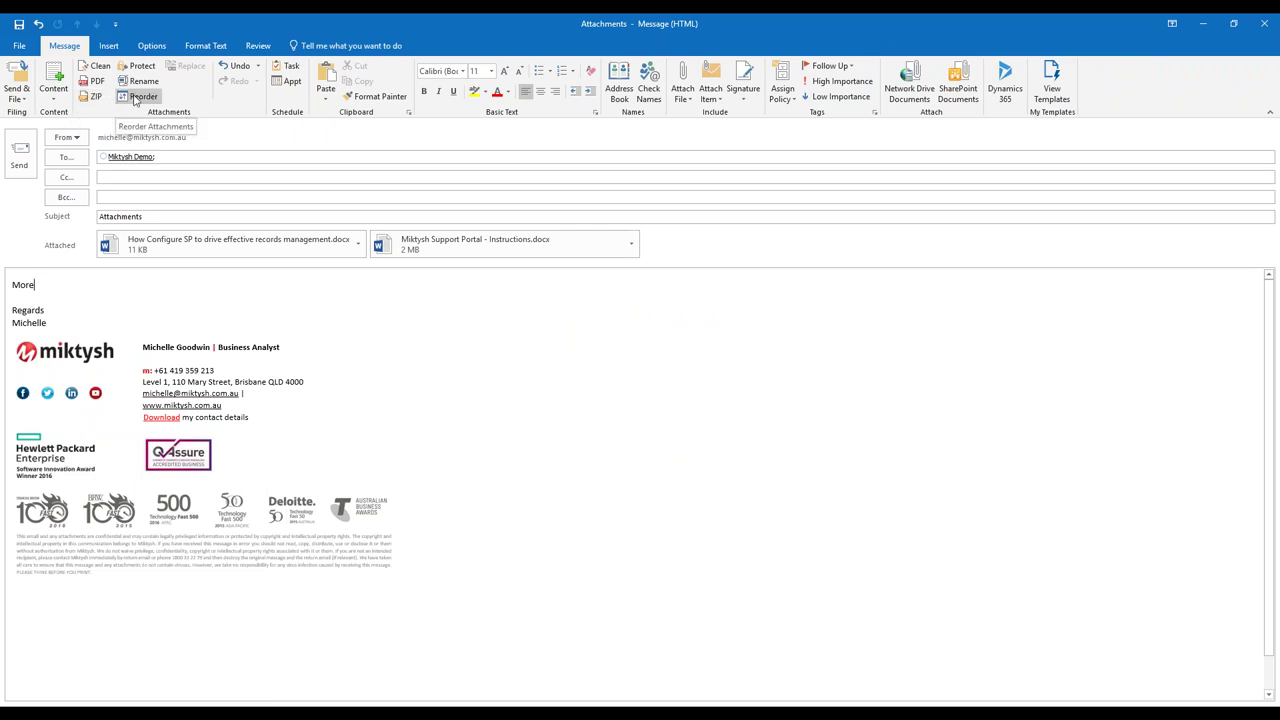
- Move the support portal instructions attachment to the top of the attachment order
left_click(135, 99)
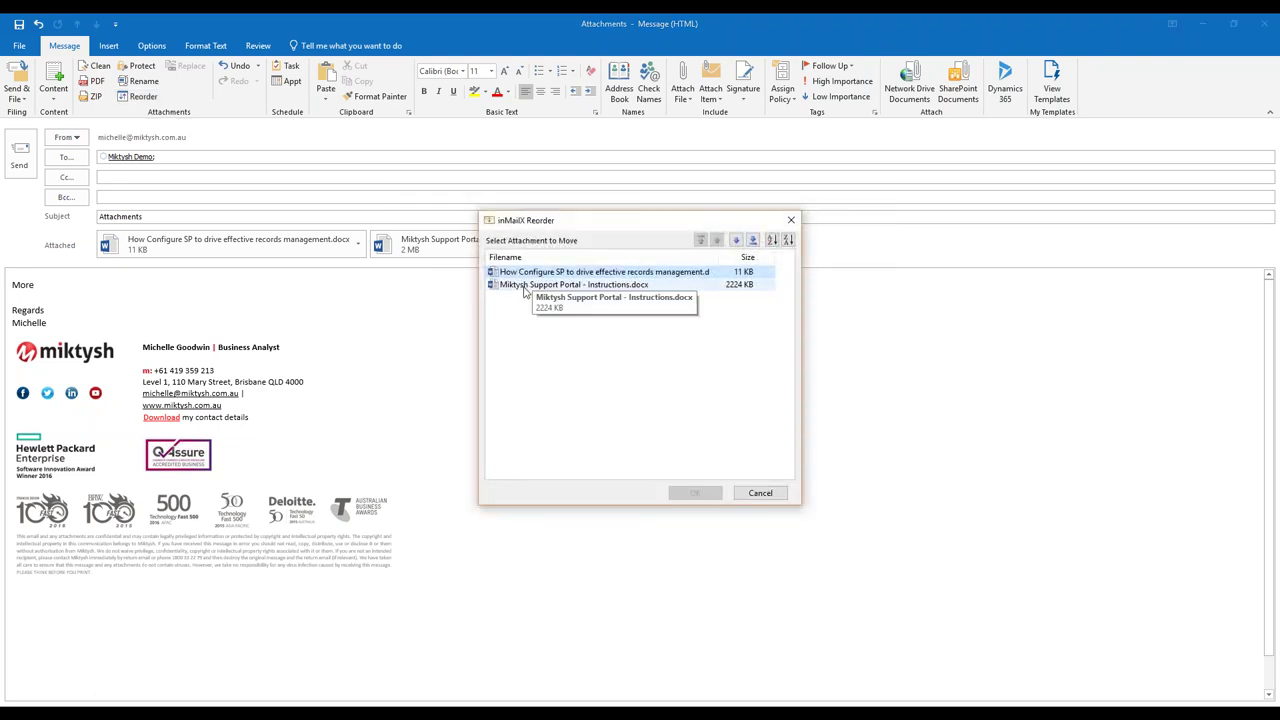
left_click(523, 287)
left_click(716, 240)
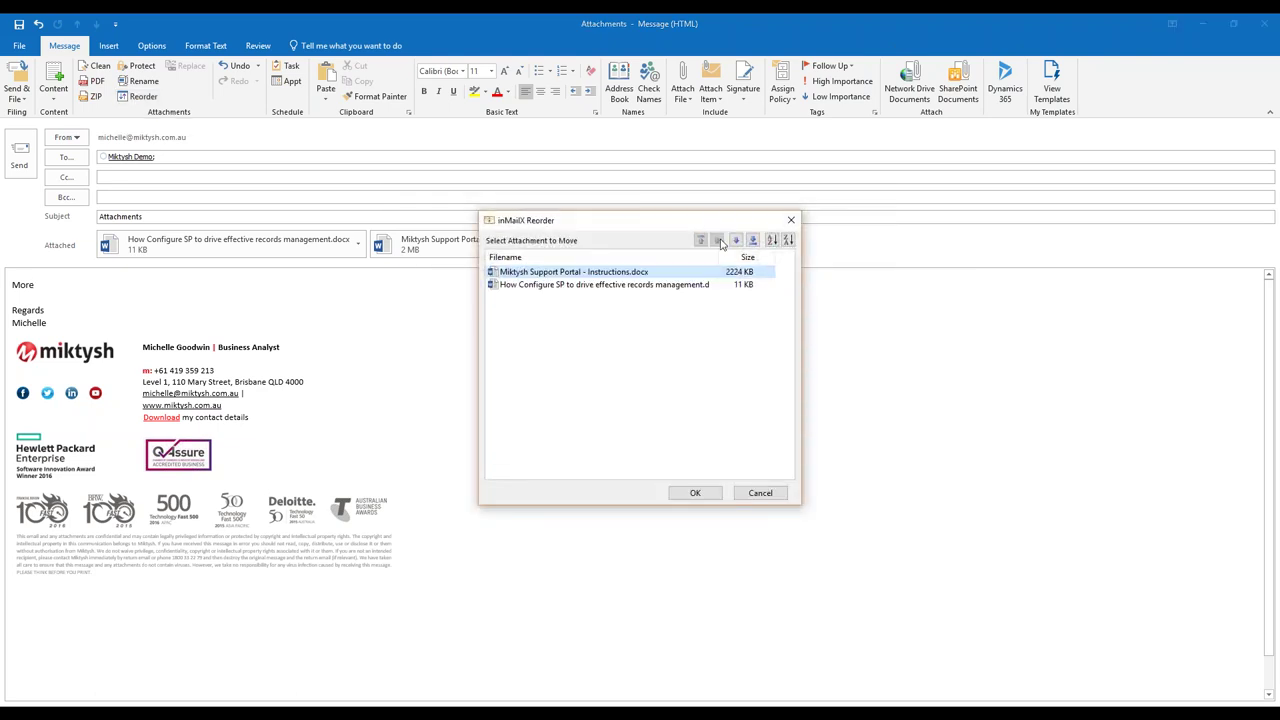
left_click(700, 493)
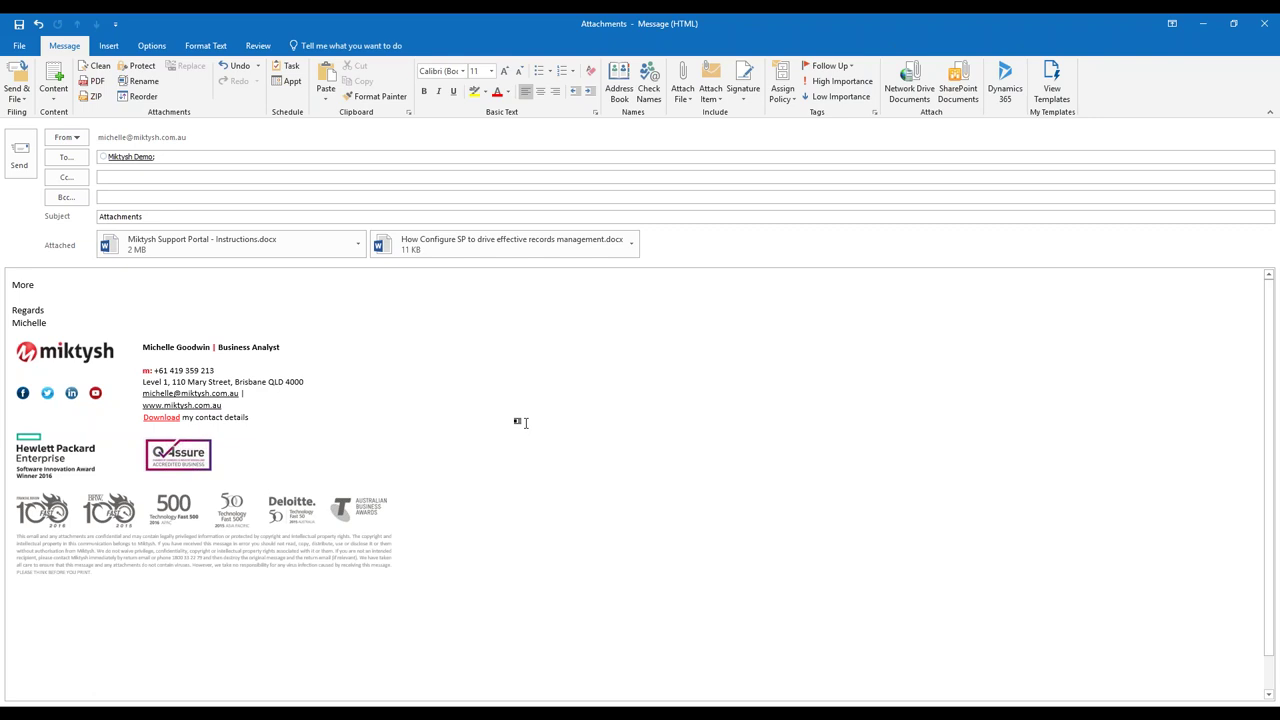
- Rename the first attachment to 'Support Portal - Instructions.docx' by removing 'Miktysh'
left_click(152, 85)
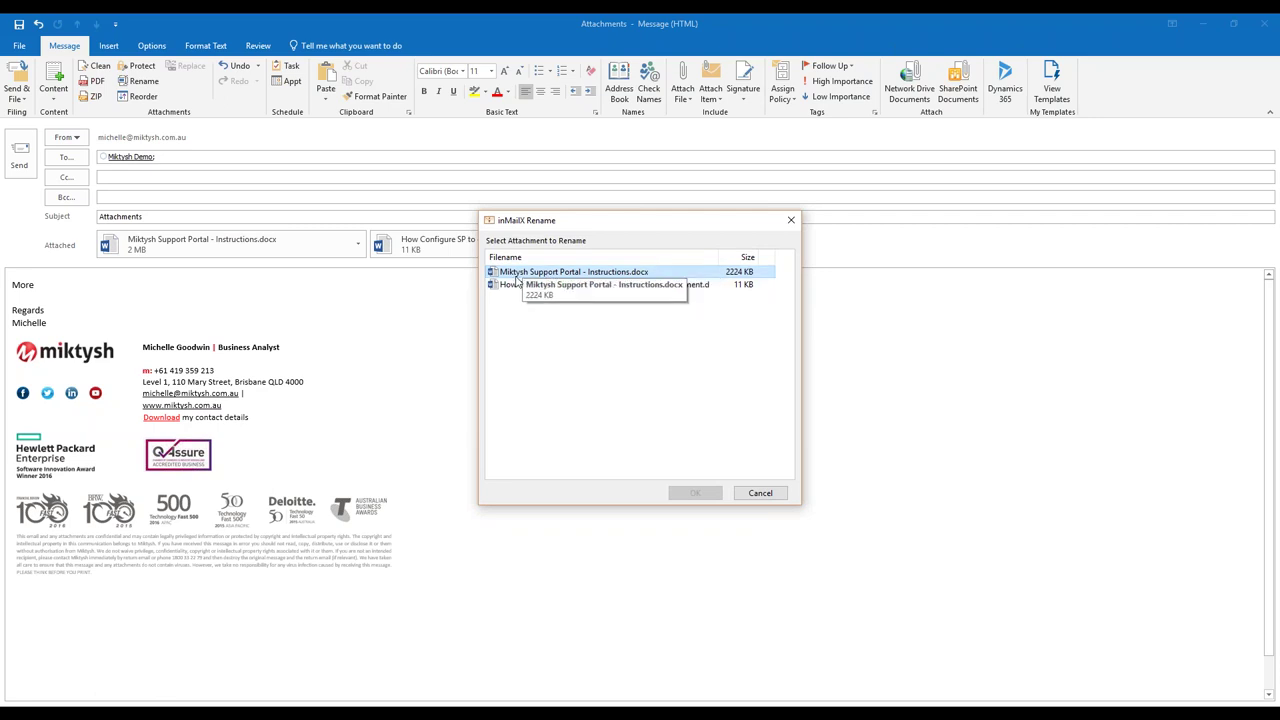
left_click(530, 272)
left_click(530, 271)
left_click_drag(530, 272, 482, 272)
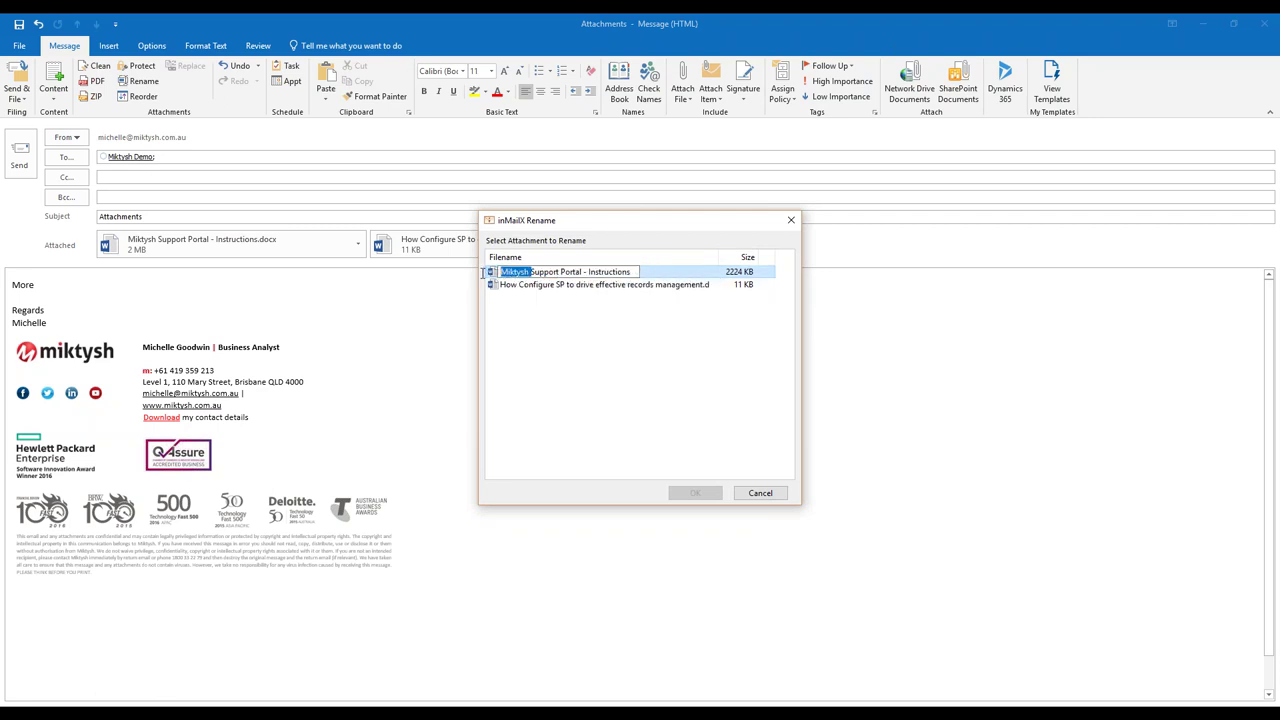
key("BackSpace")
left_click(580, 288)
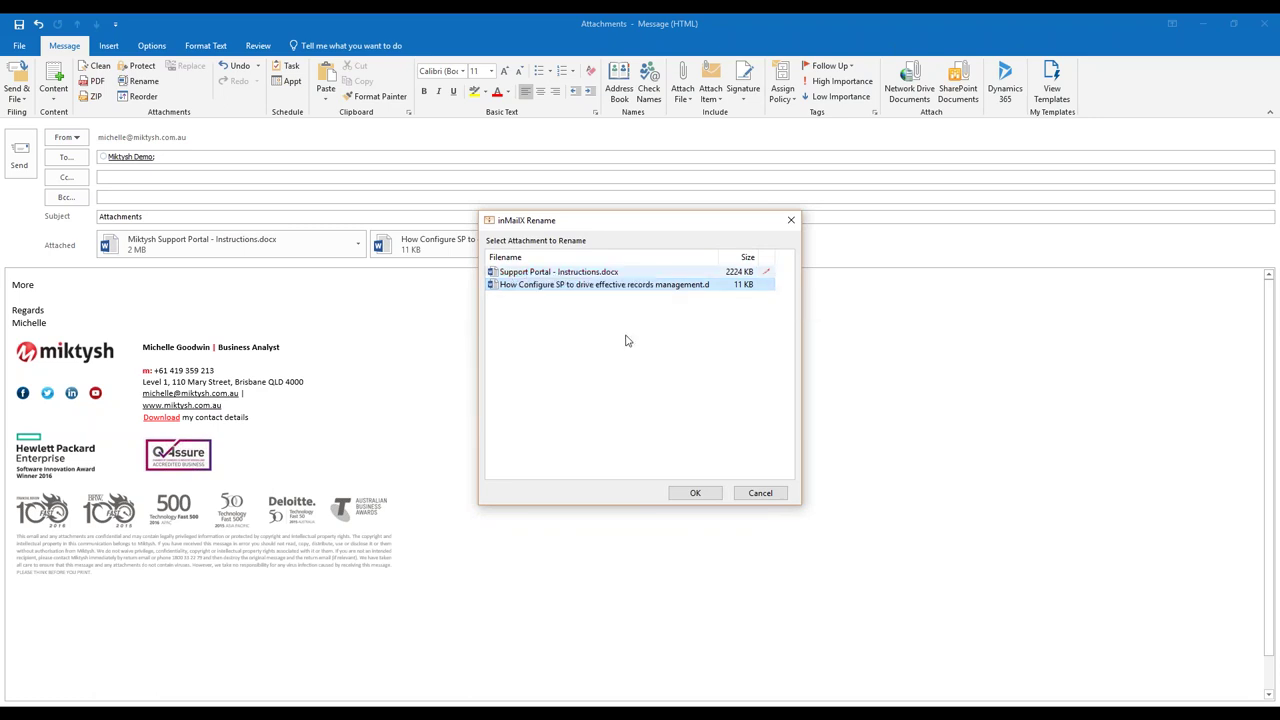
left_click(695, 492)
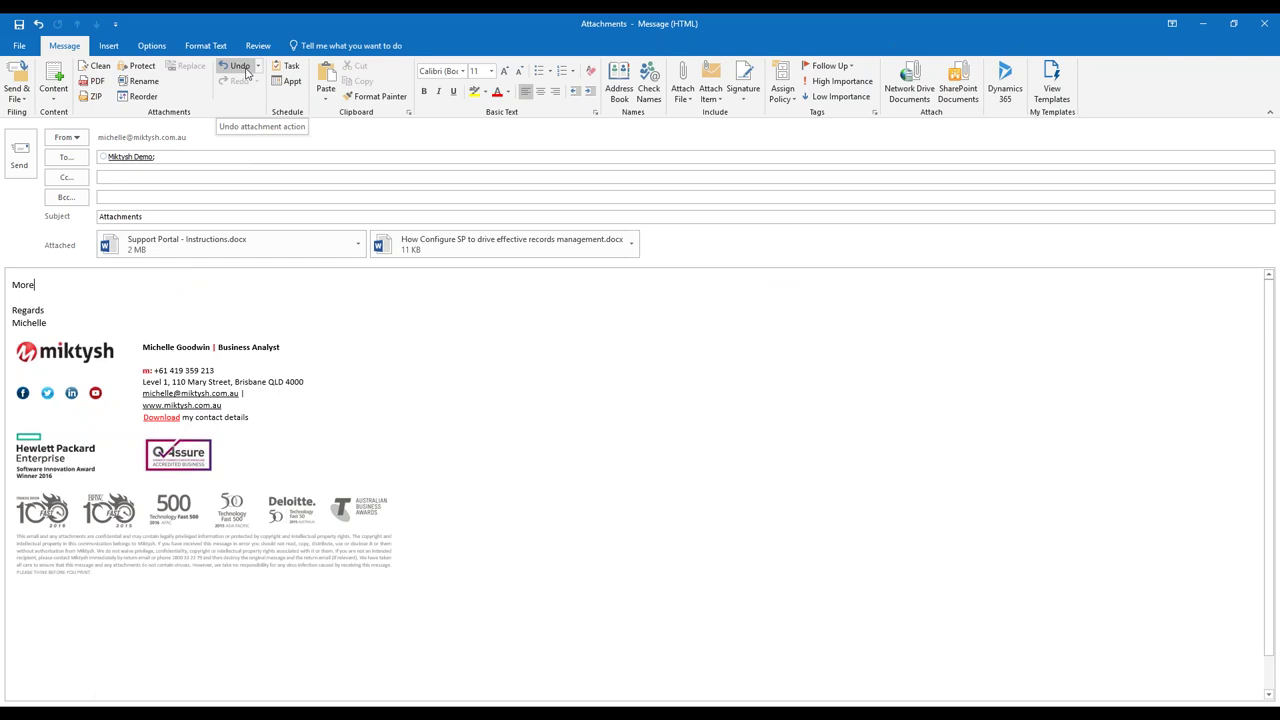
- Undo the rename to restore 'Miktysh Support Portal - Instructions.docx' and add a blank line after More
left_click(240, 66)
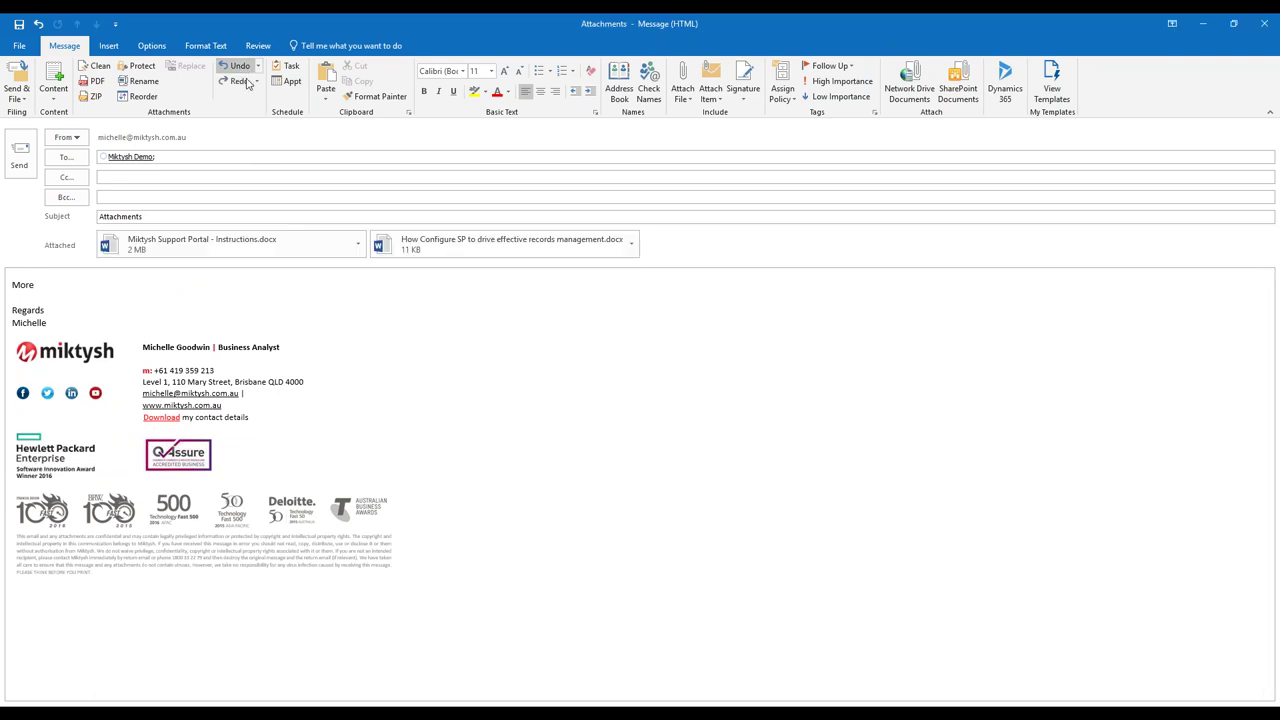
left_click(240, 81)
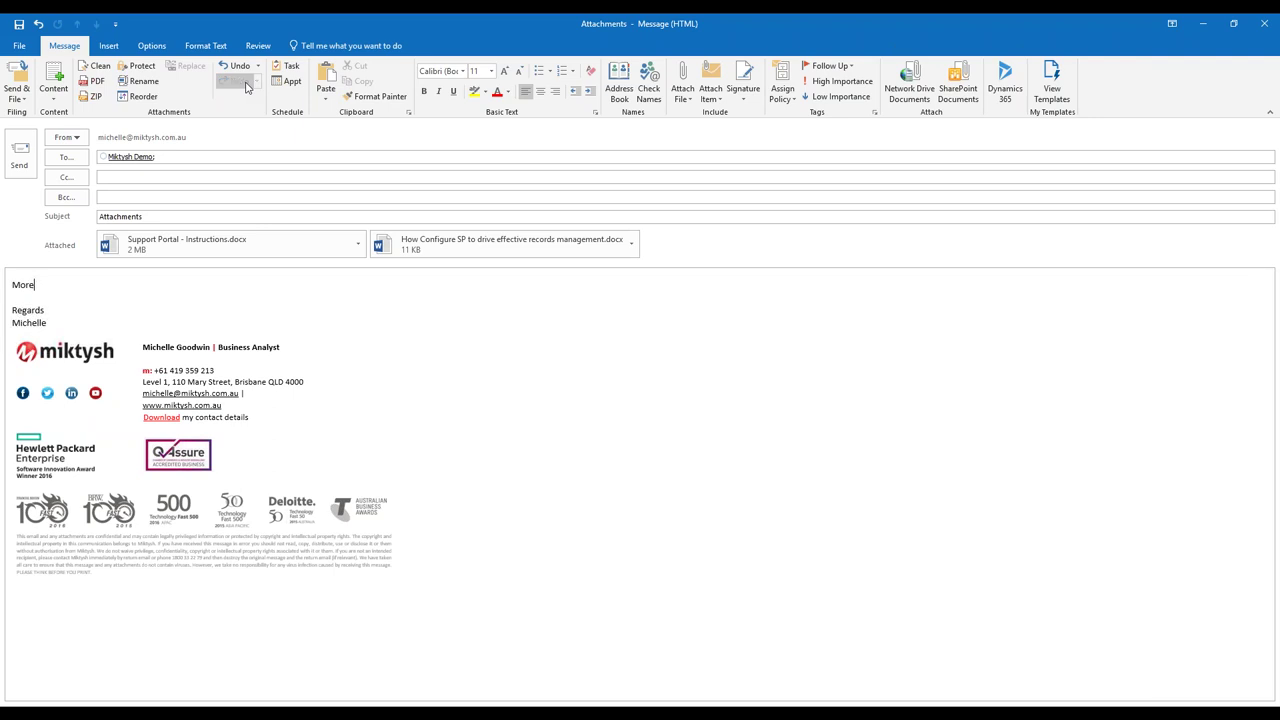
left_click(237, 65)
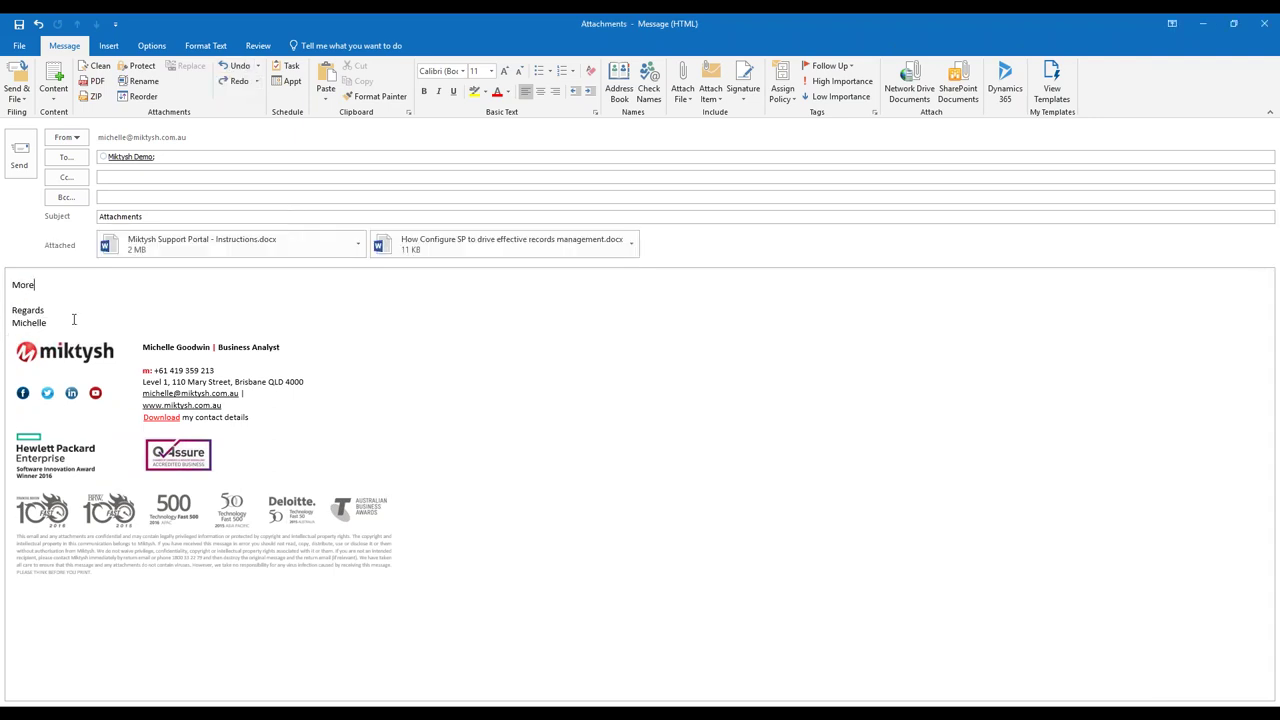
key("Return")
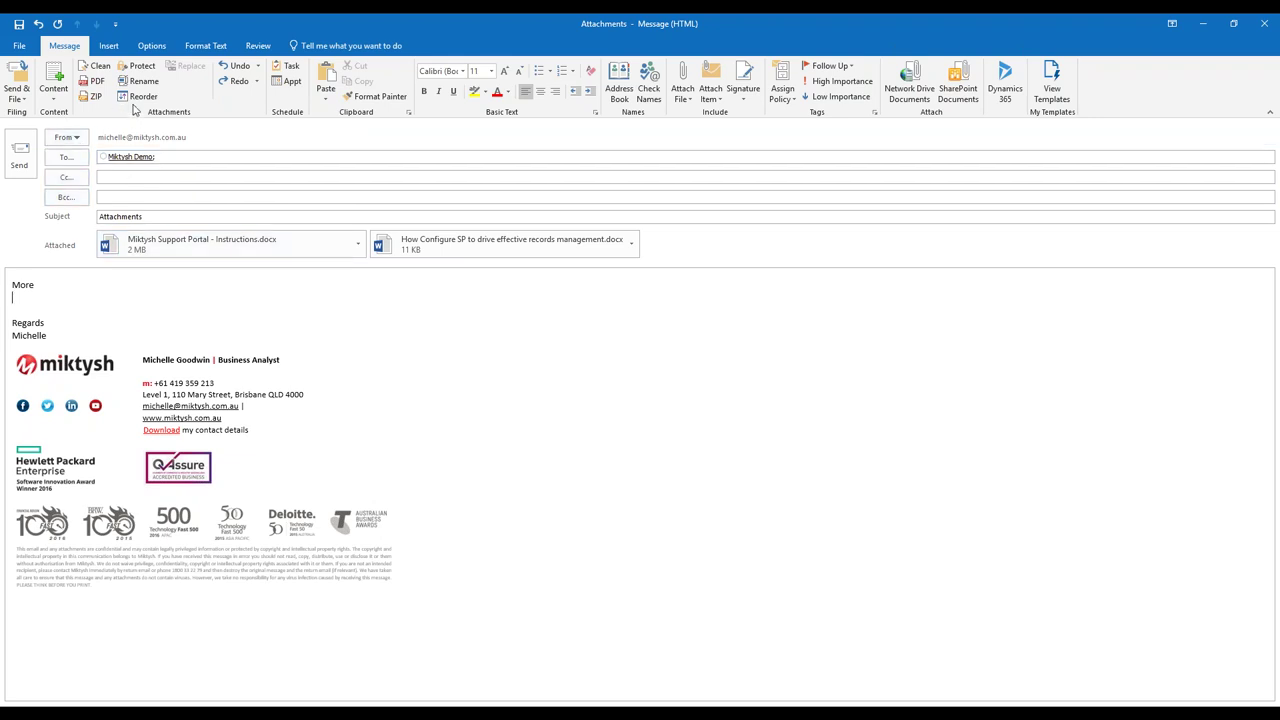
- Send the Attachments email, filing it to a recent Inbox subfolder, without PDF conversion or cleaning
left_click(18, 93)
mouse_move(55, 133)
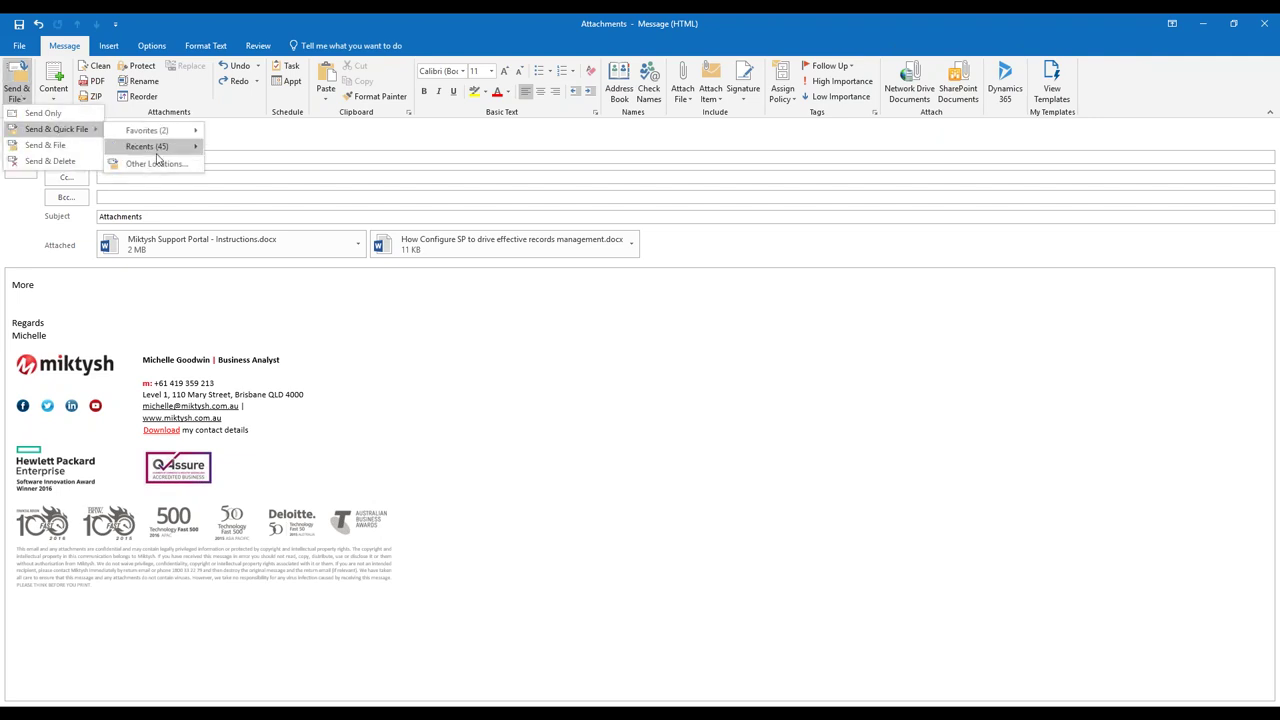
mouse_move(157, 152)
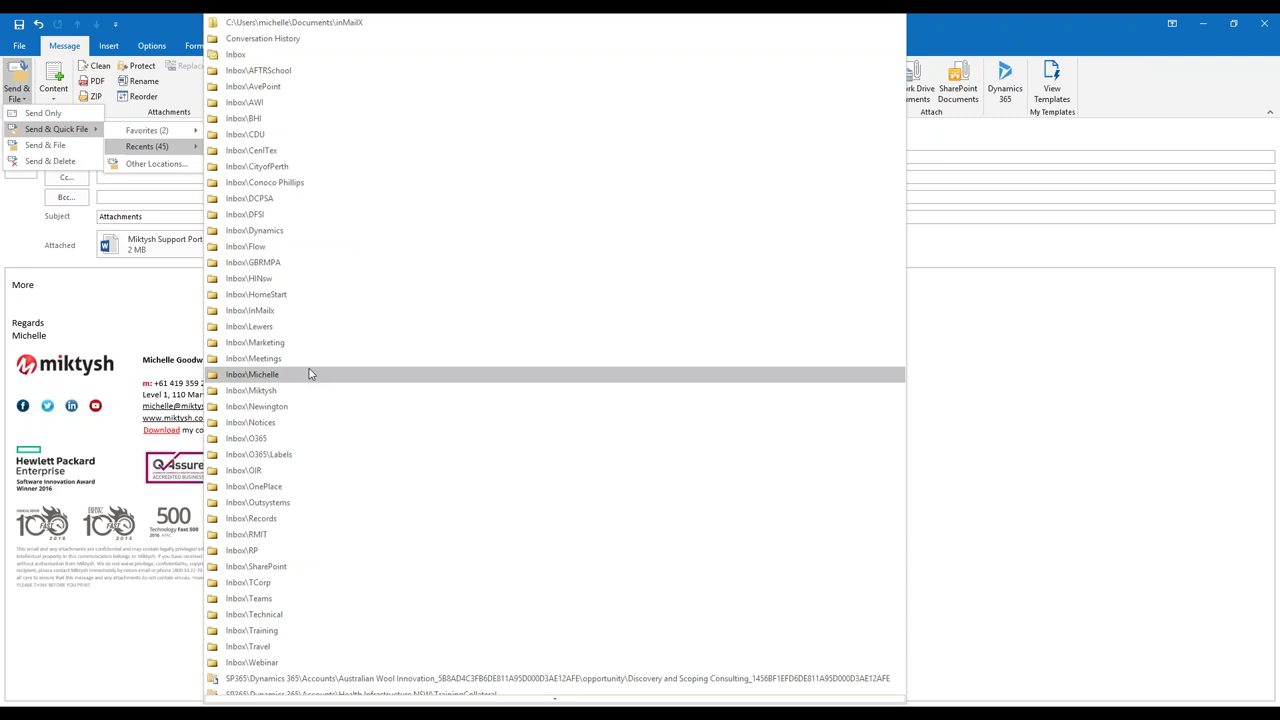
left_click(309, 374)
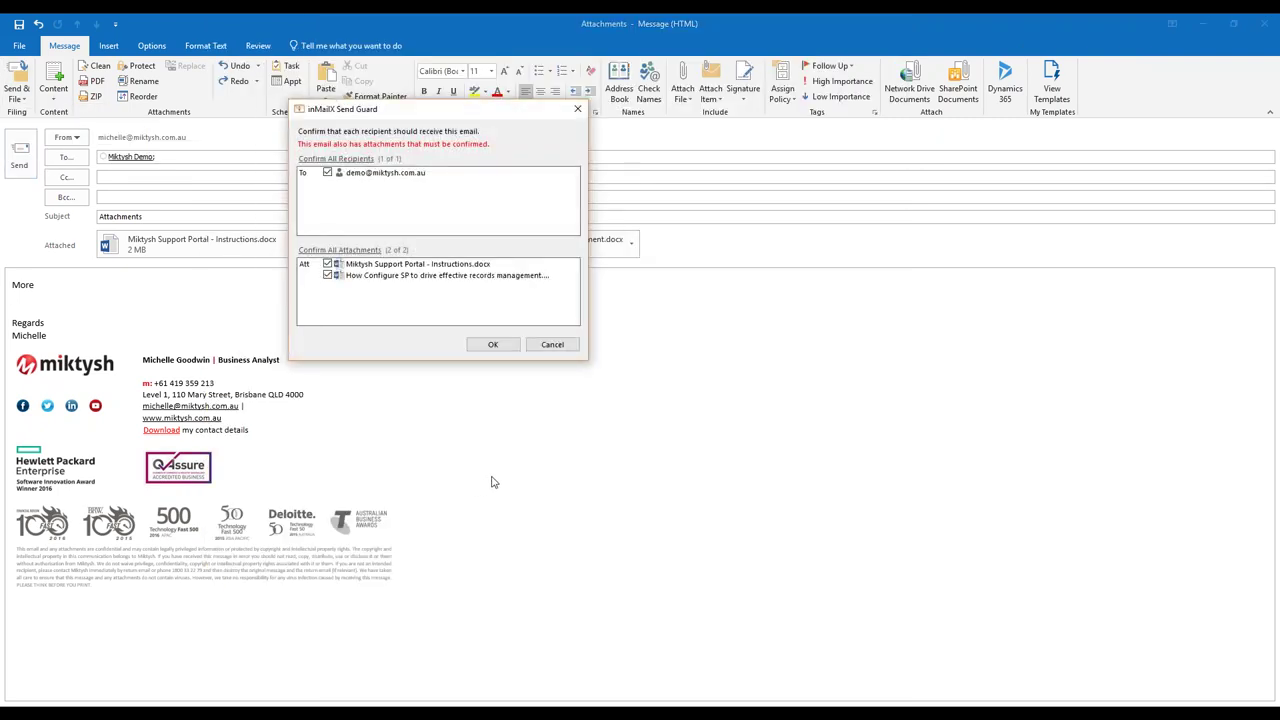
left_click(494, 345)
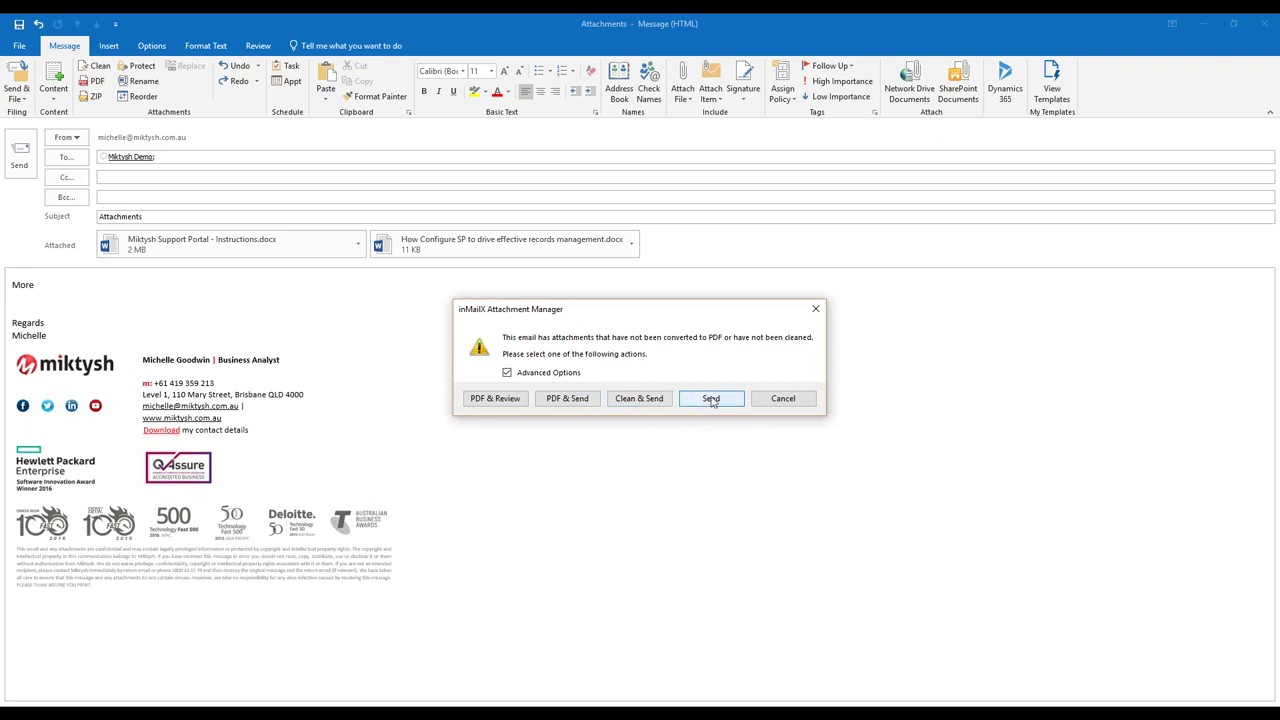
left_click(711, 400)
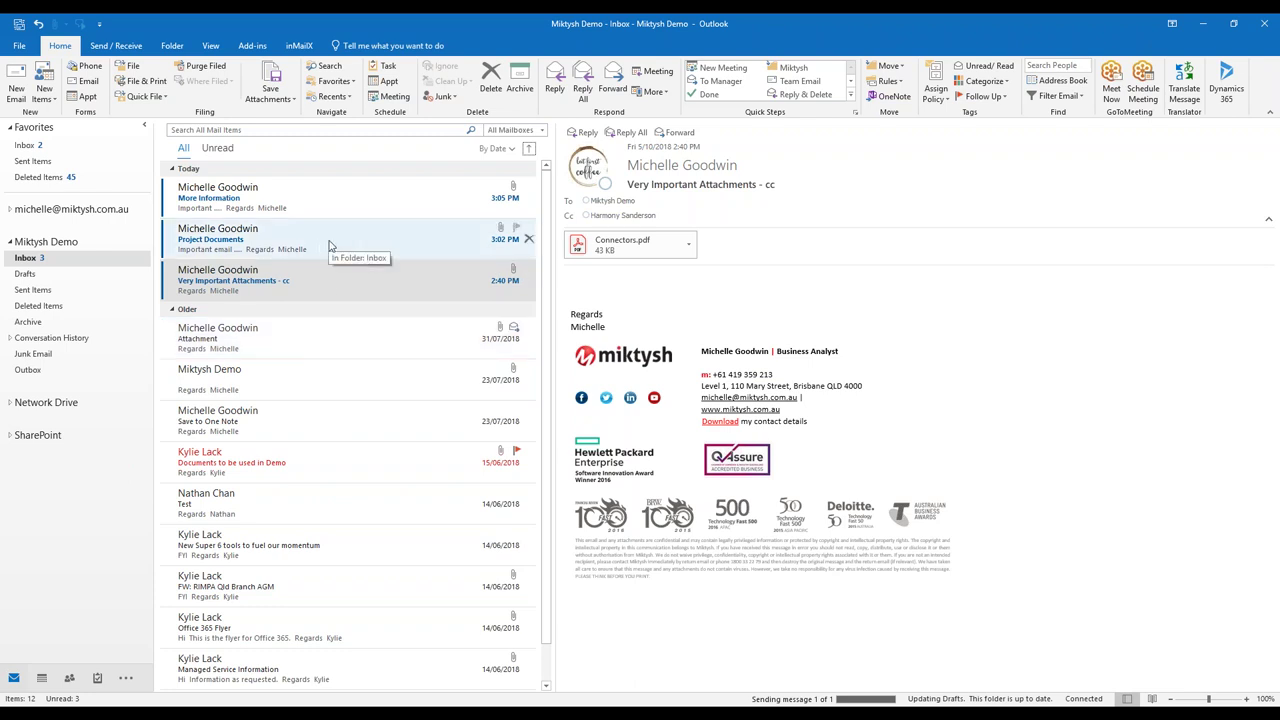
- Open the Project Documents.pdf attachment of the Project Documents email in Acrobat Reader
left_click(330, 246)
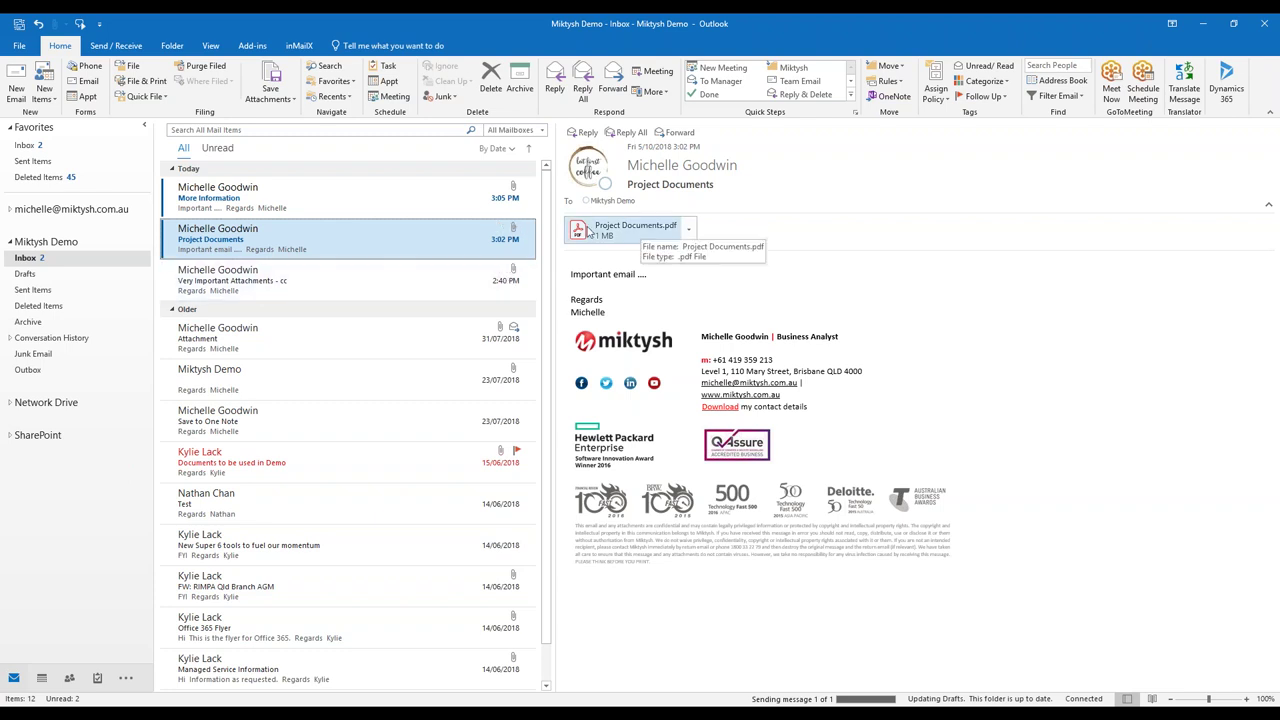
left_click(588, 230)
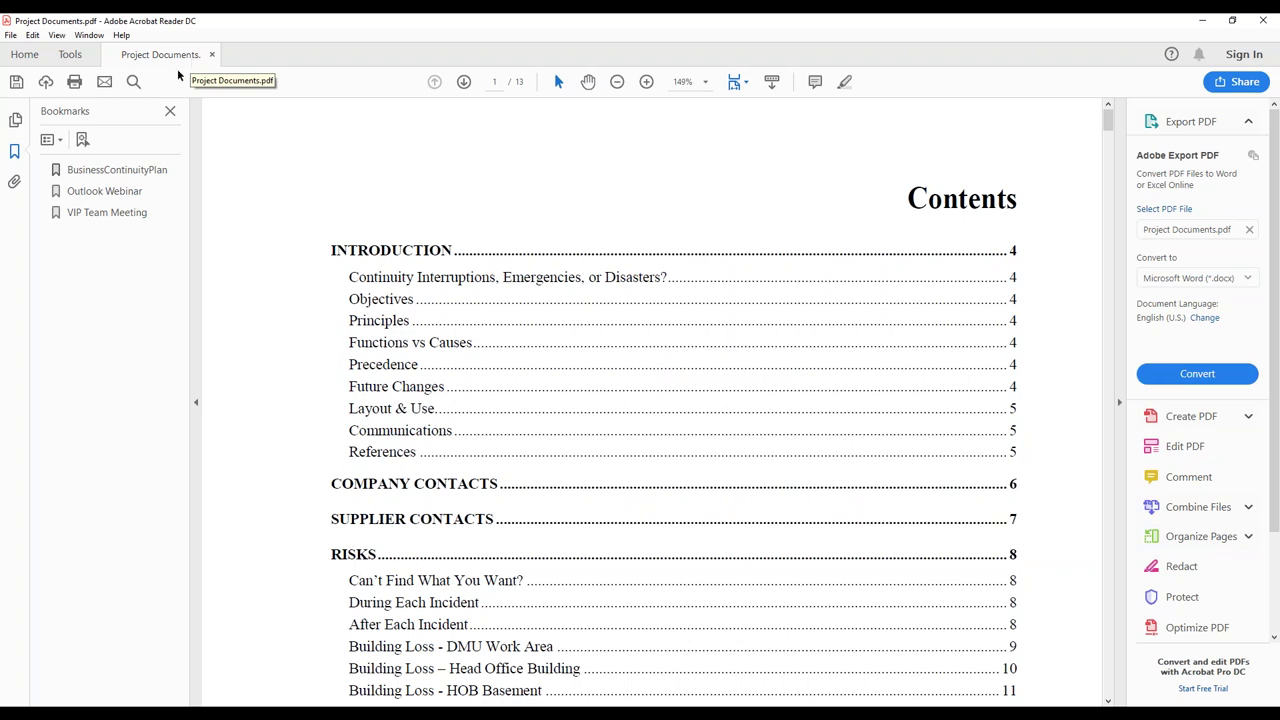
- Browse the Outlook Webinar and BusinessContinuityPlan bookmarks of Project Documents.pdf, then close Acrobat
left_click(120, 193)
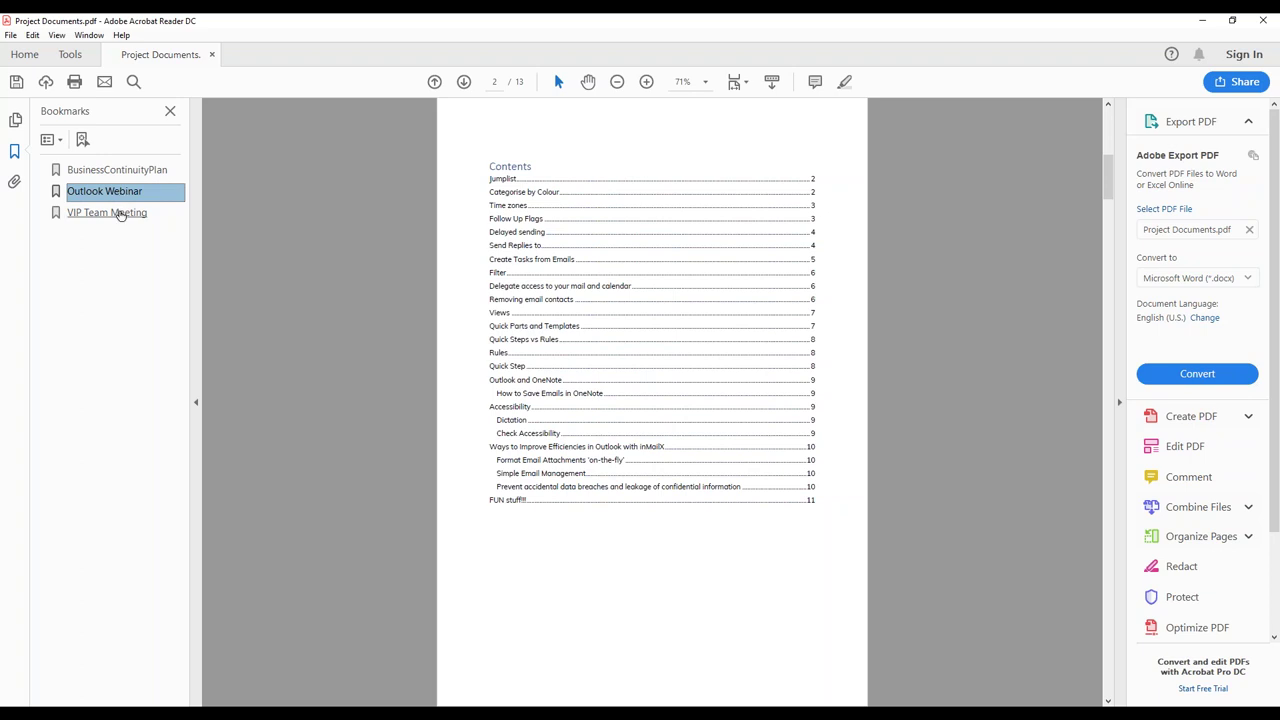
scroll(551, 217, "down", 5)
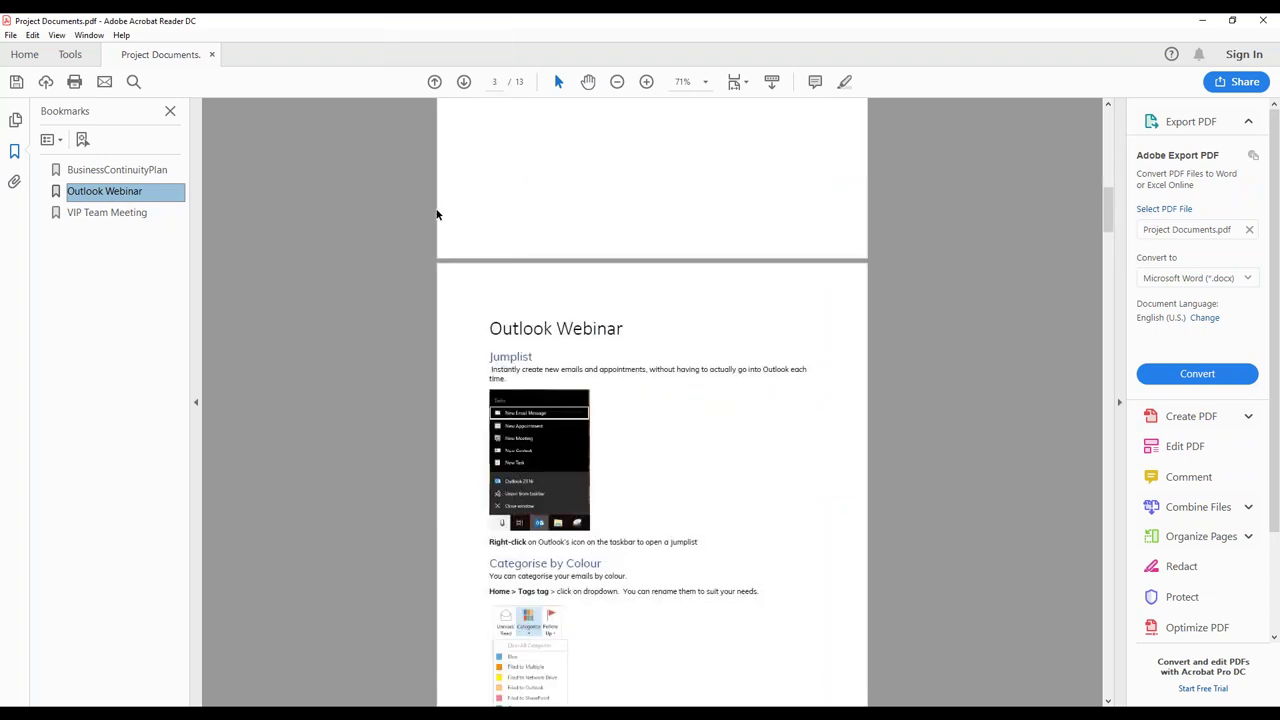
left_click(104, 172)
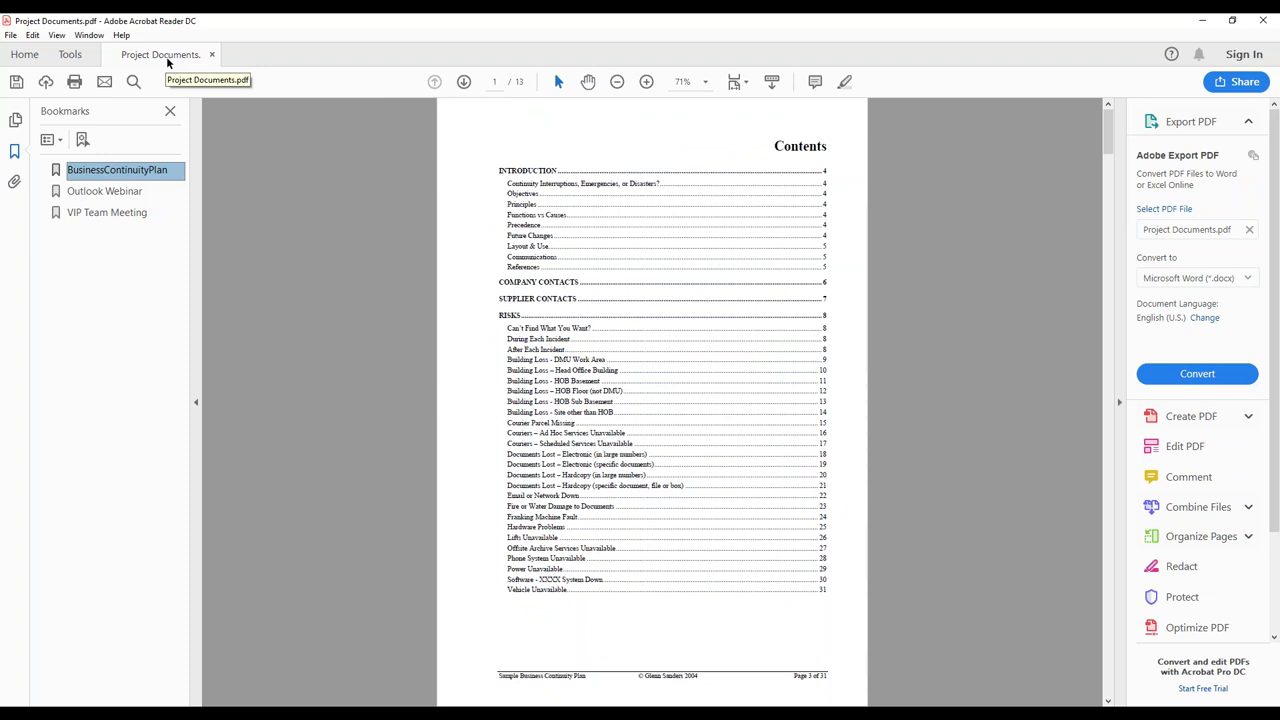
left_click(1265, 21)
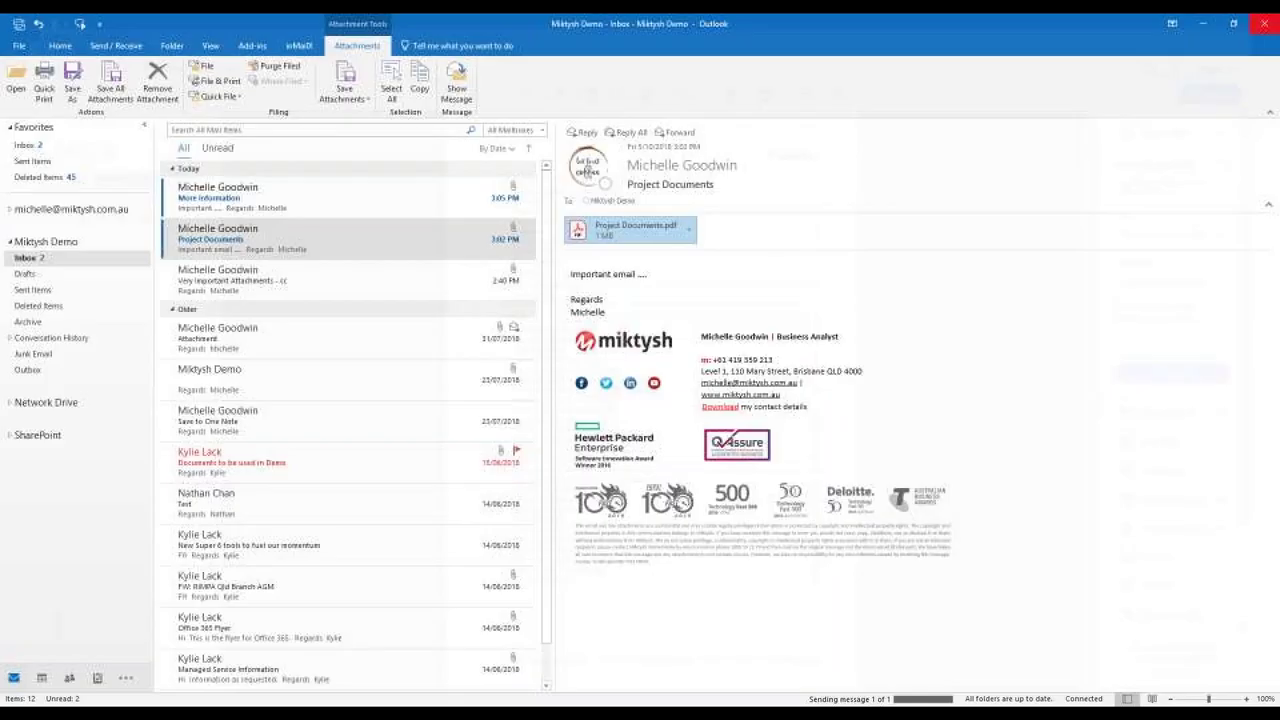
- Reply all to the Very Important Attachments - cc email with 'Testing from Demo' and send it
left_click(265, 287)
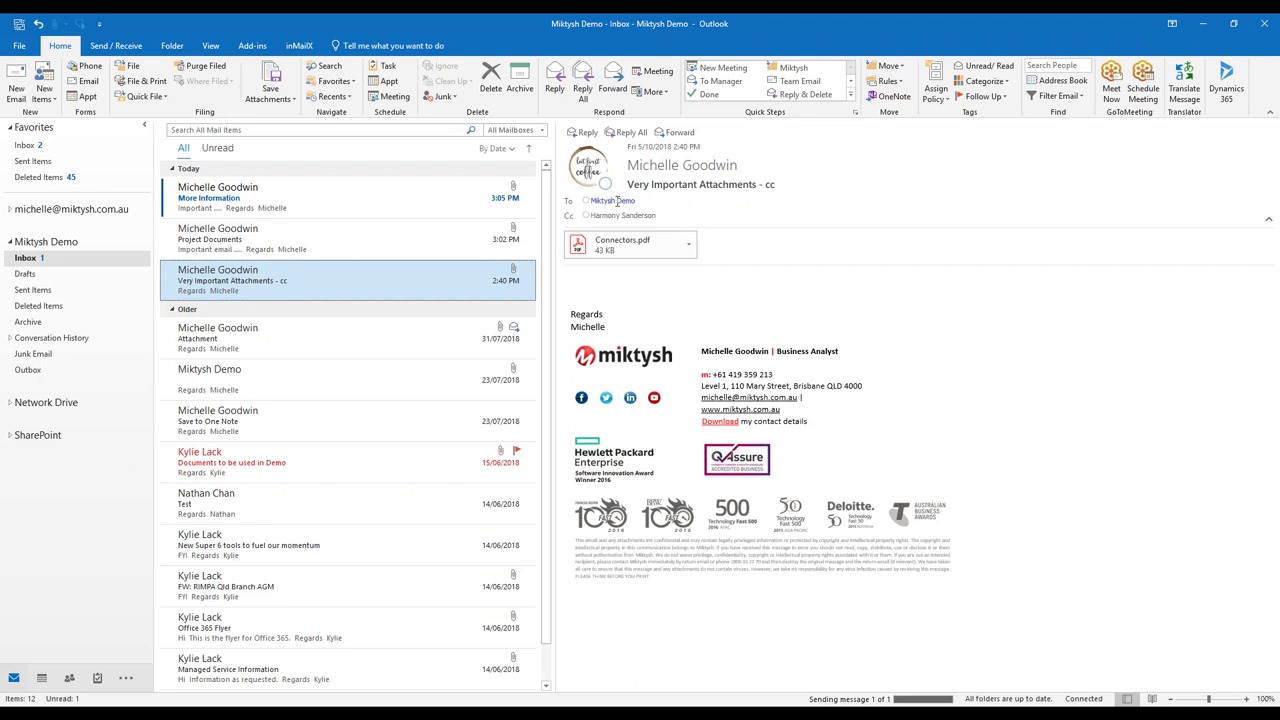
mouse_move(617, 201)
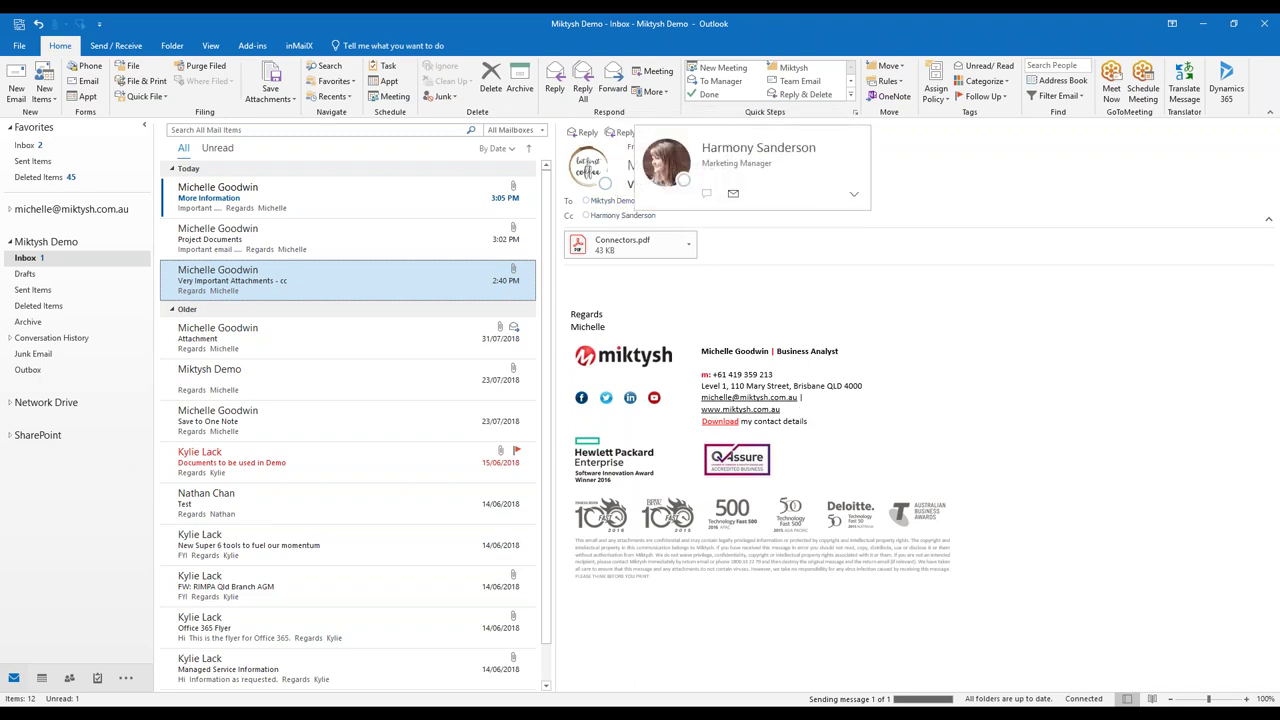
left_click(626, 132)
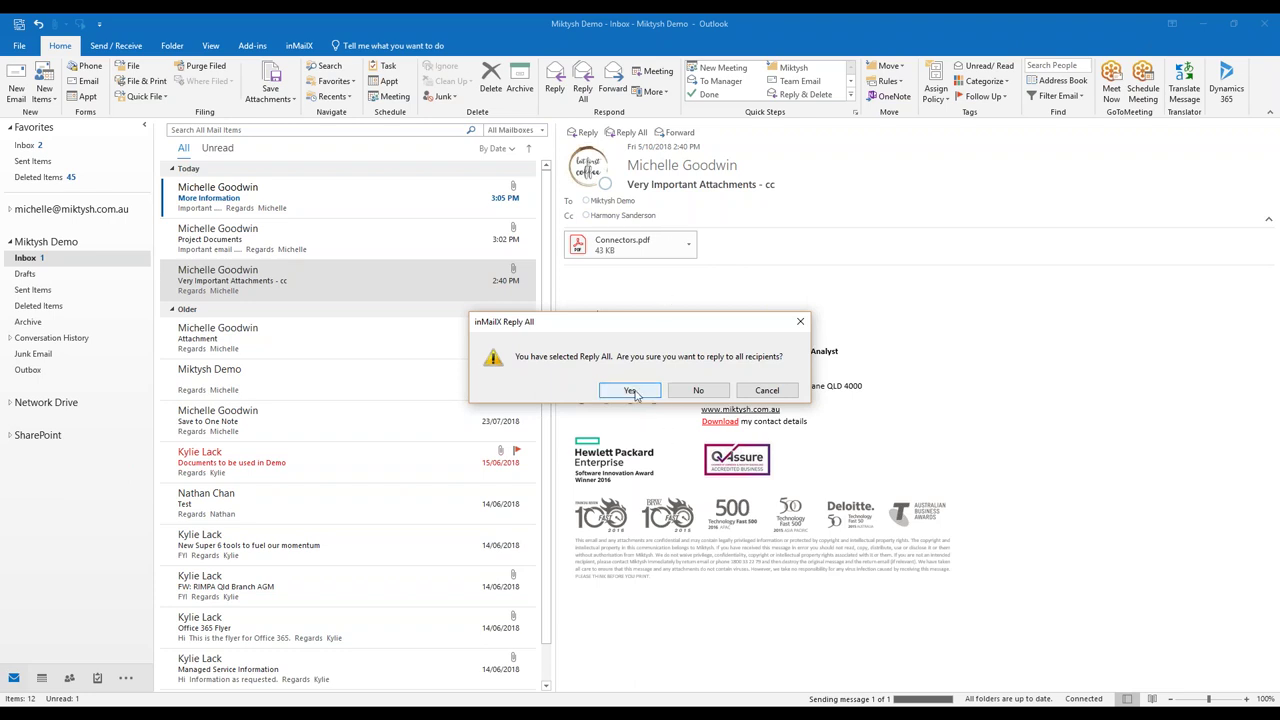
left_click(630, 390)
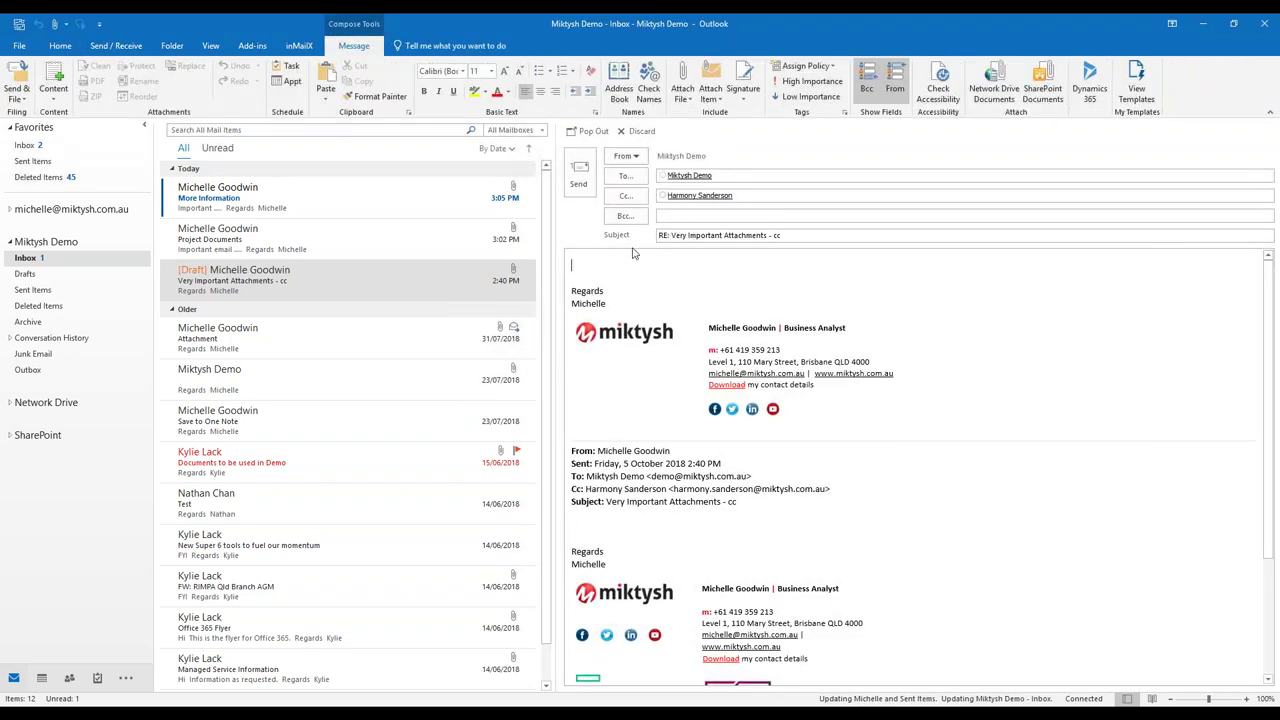
type("Testing from Demo")
left_click(580, 179)
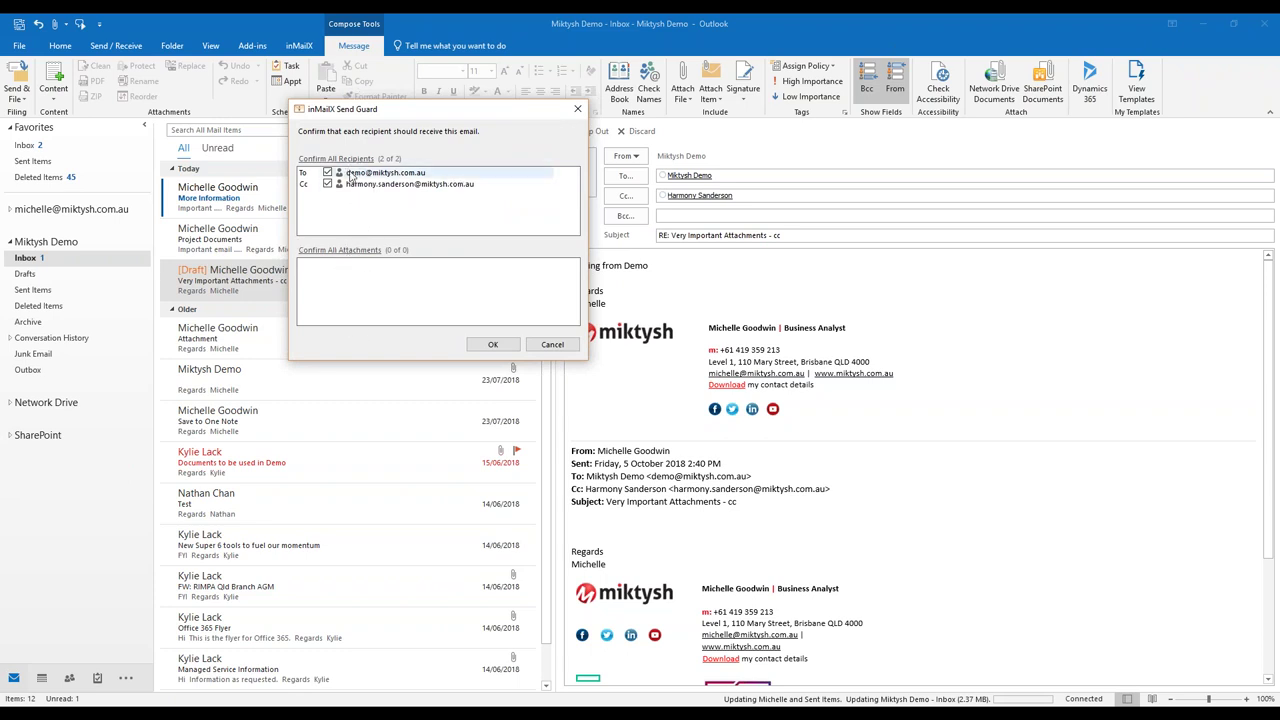
- Approve both recipients in inMailX Send Guard so the reply is sent
left_click(493, 344)
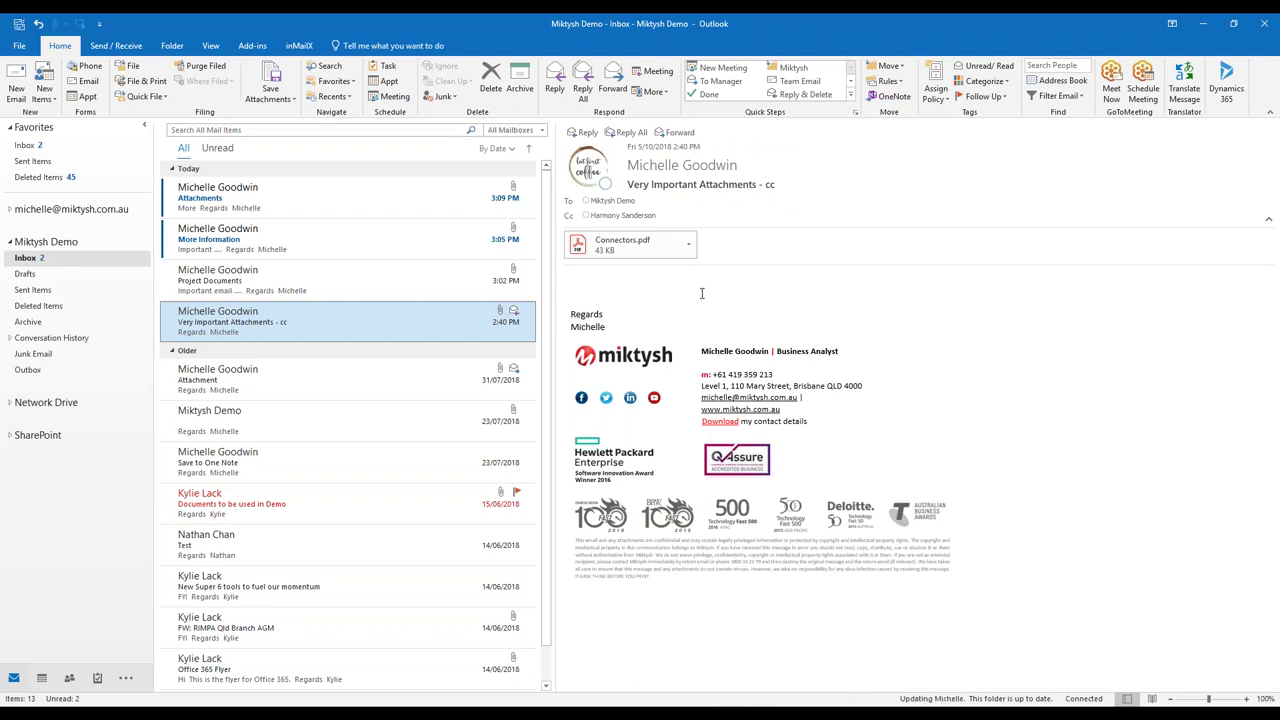
- Open and dismiss the Connectors.pdf attachment options, then bring up the inMailX commands
left_click(688, 244)
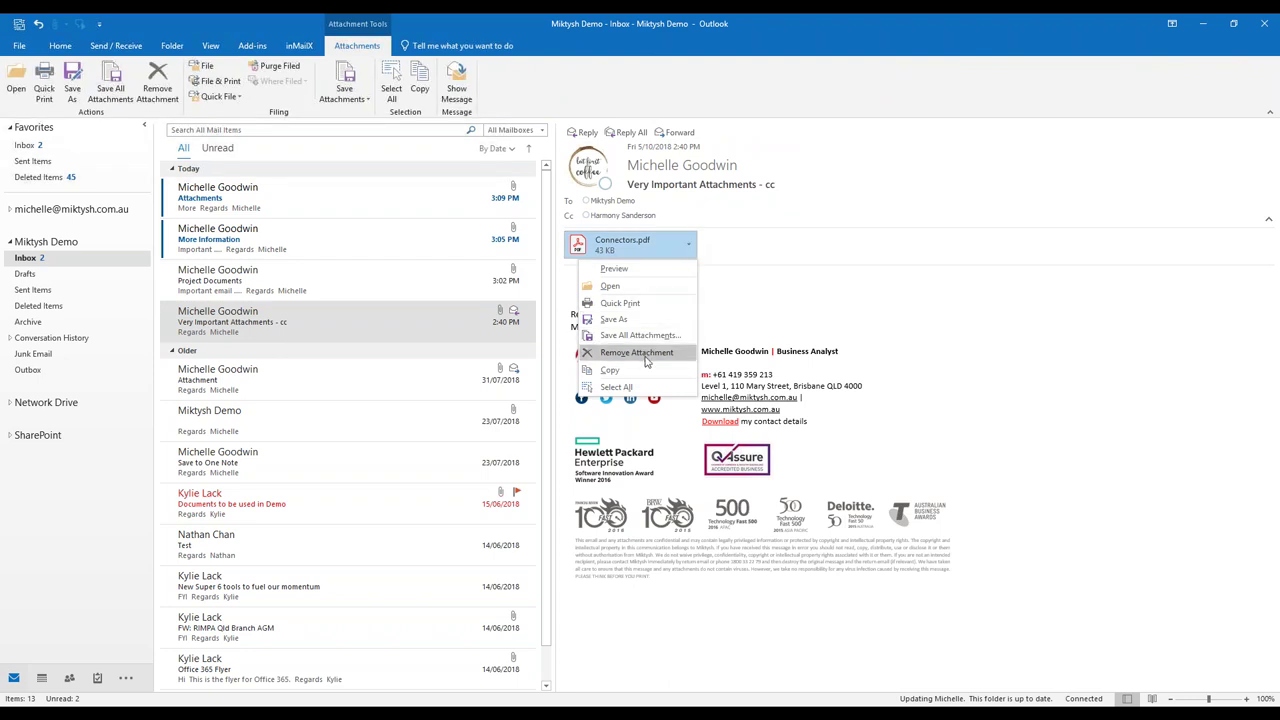
left_click(812, 315)
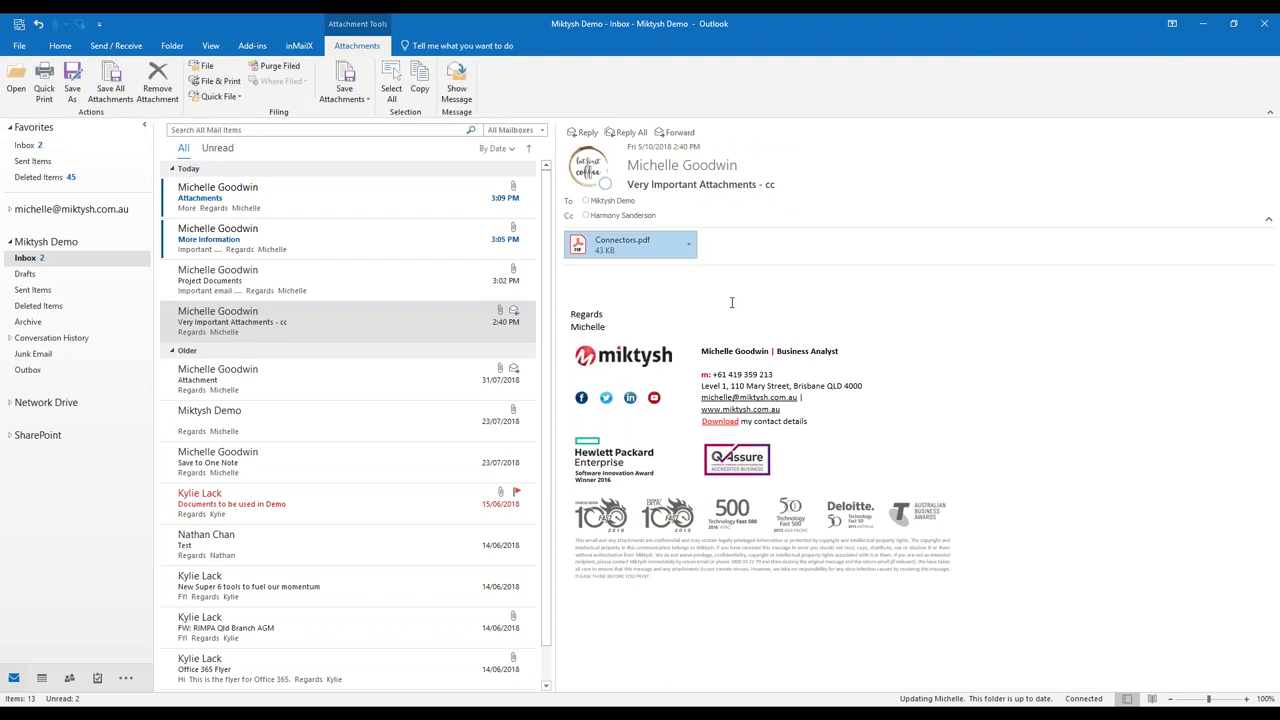
left_click(300, 45)
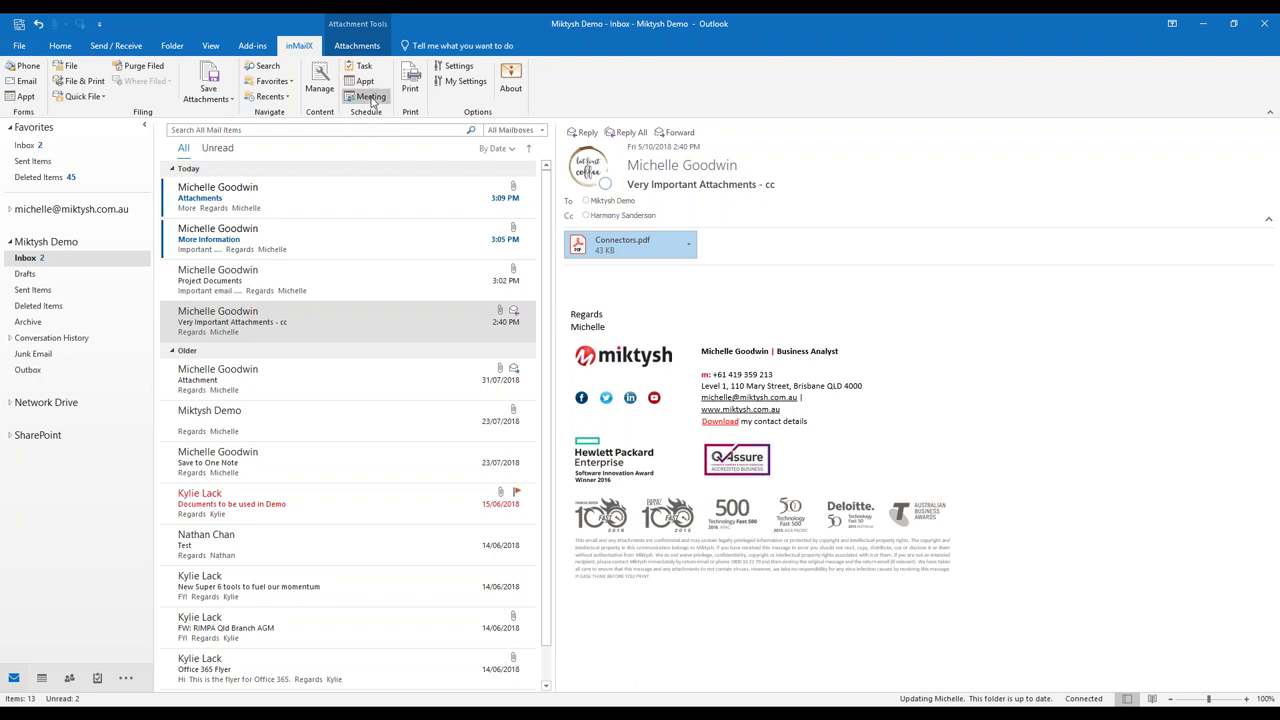
- Create a 3:30–4:00 PM meeting request on 5/10/2018 with all three recipients and send it
left_click(370, 97)
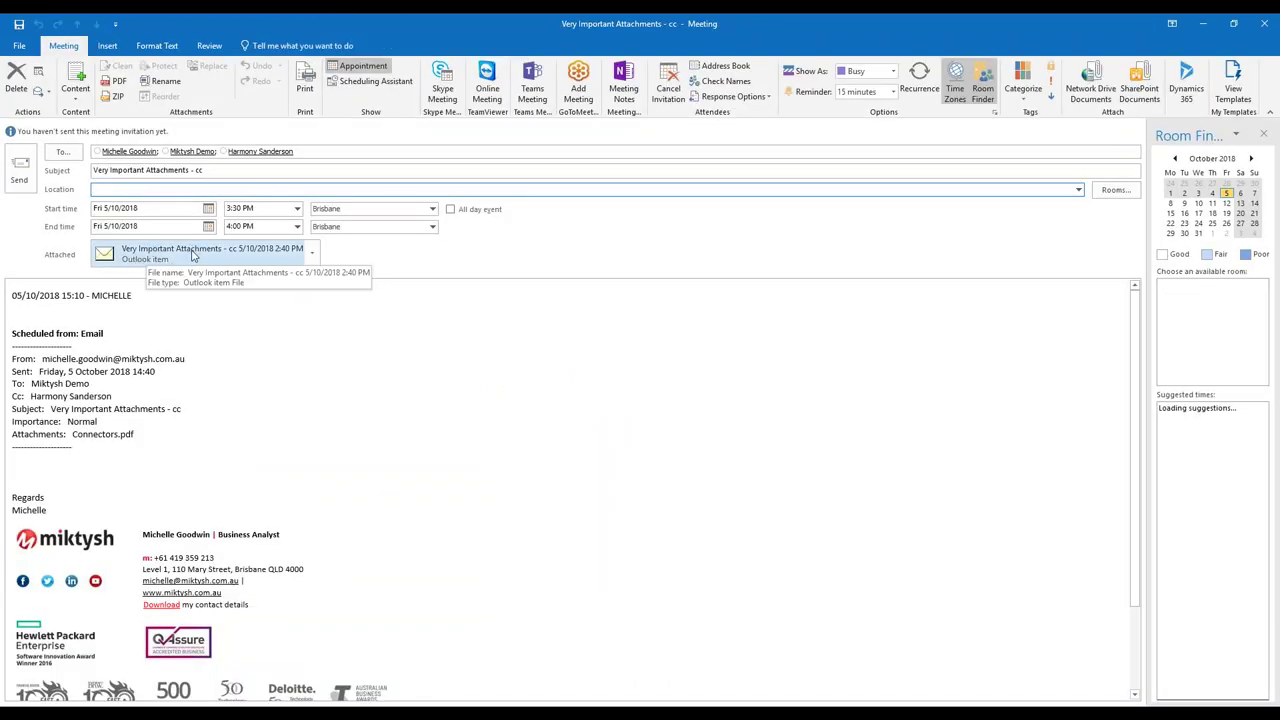
scroll(67, 346, "down", 3)
scroll(67, 346, "up", 2)
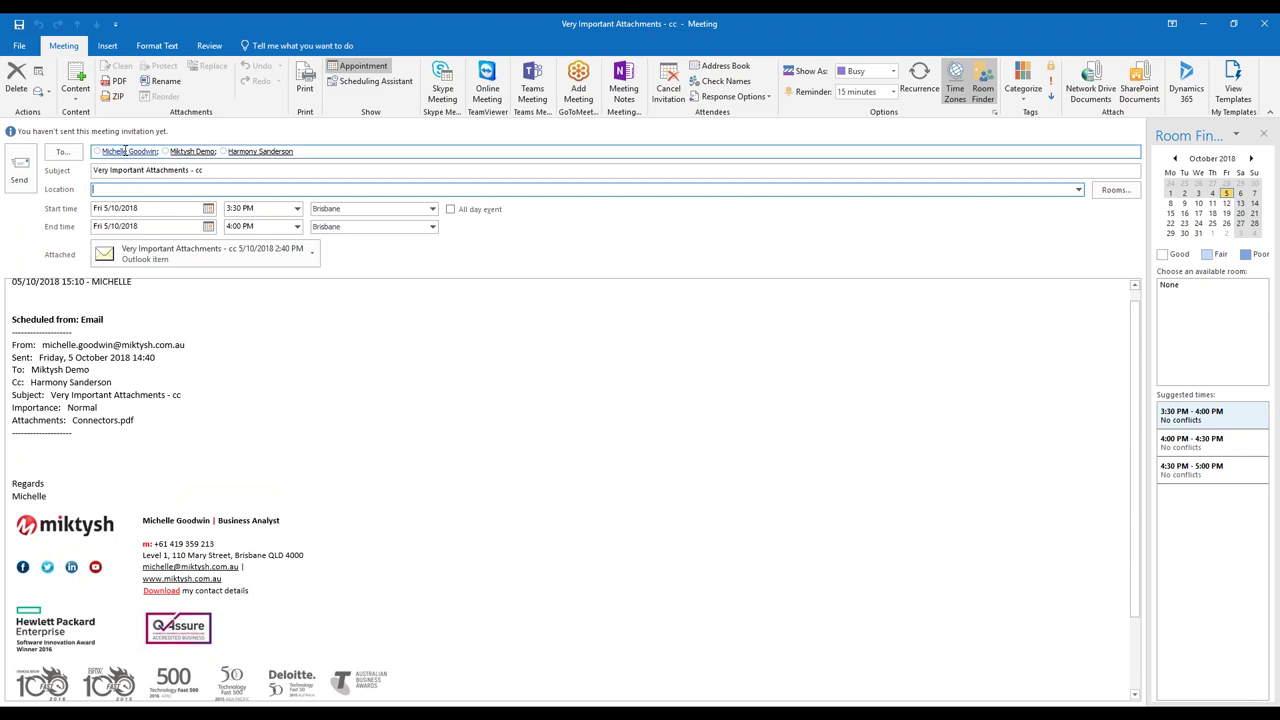
mouse_move(301, 155)
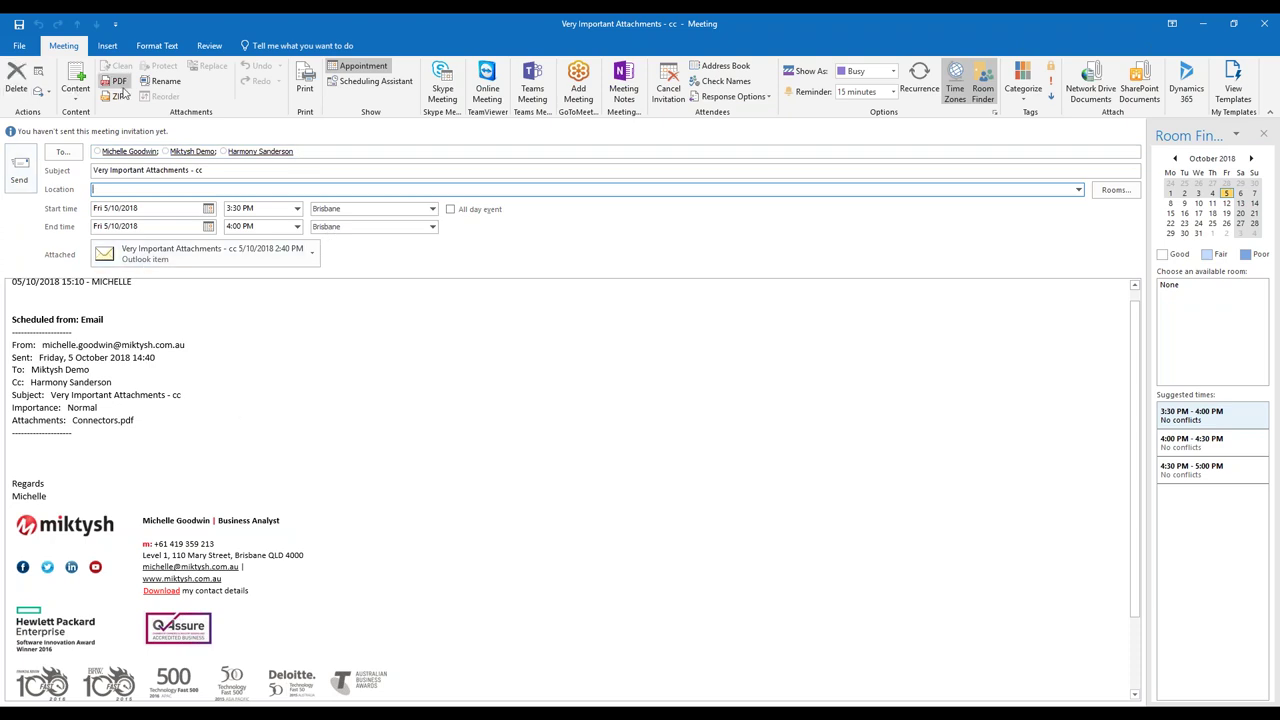
left_click(19, 170)
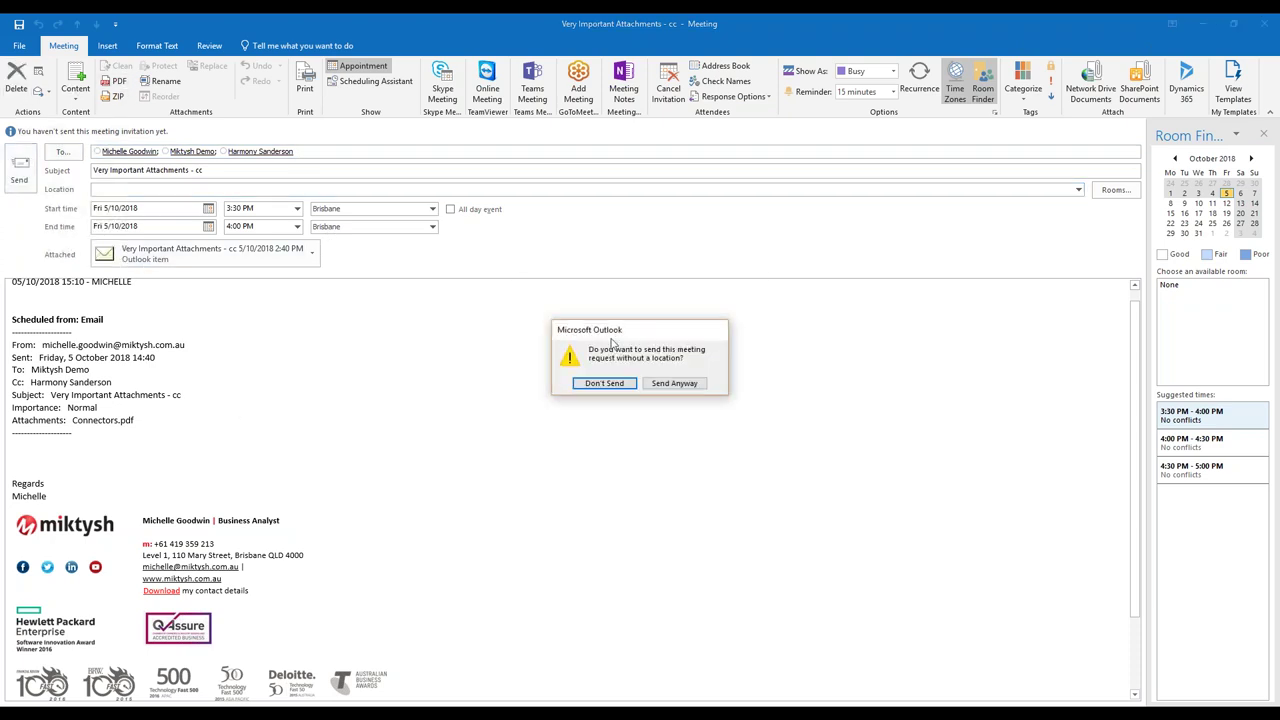
- Send the meeting without a location, keeping all three recipients and the attached email, without PDF conversion
left_click(686, 389)
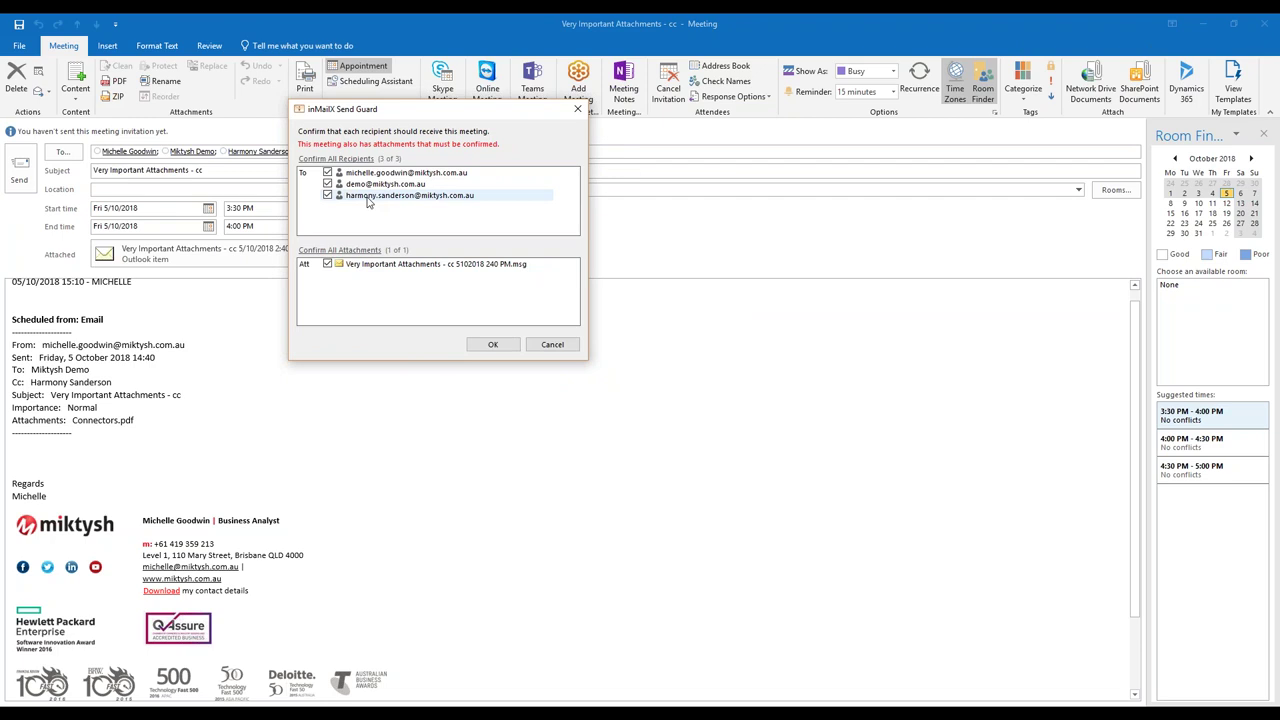
left_click(327, 196)
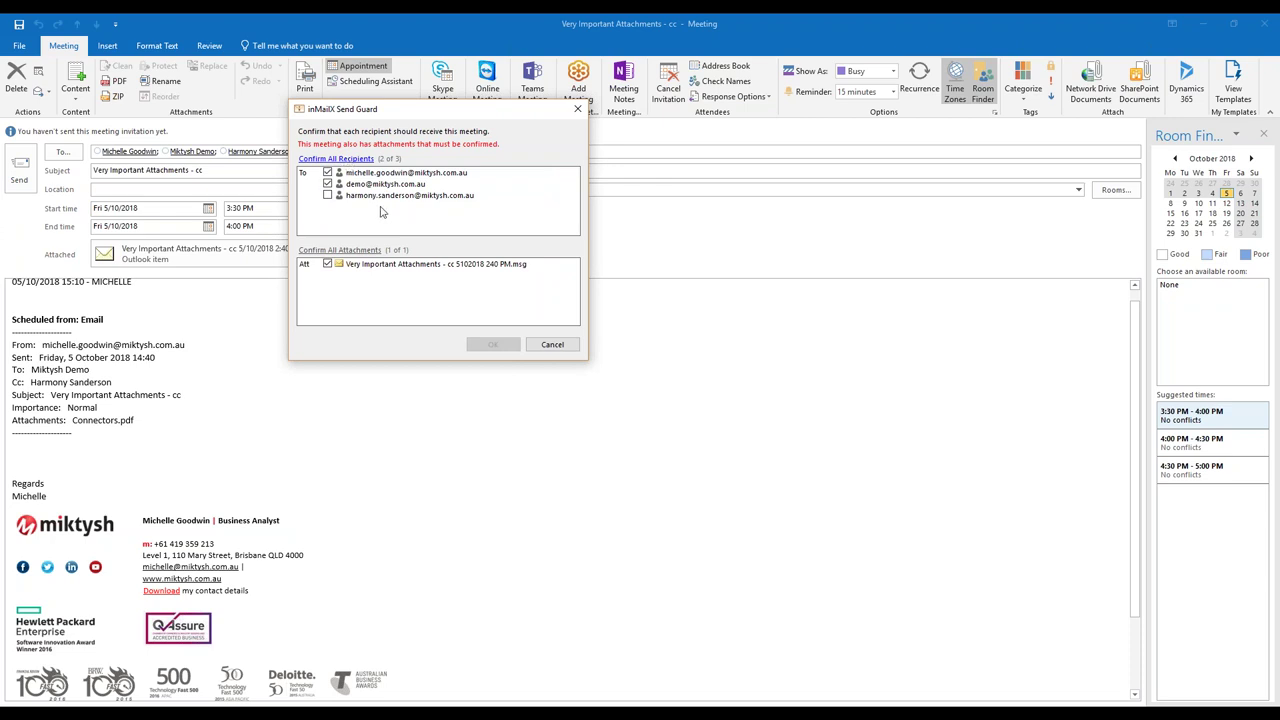
left_click(328, 196)
left_click(493, 345)
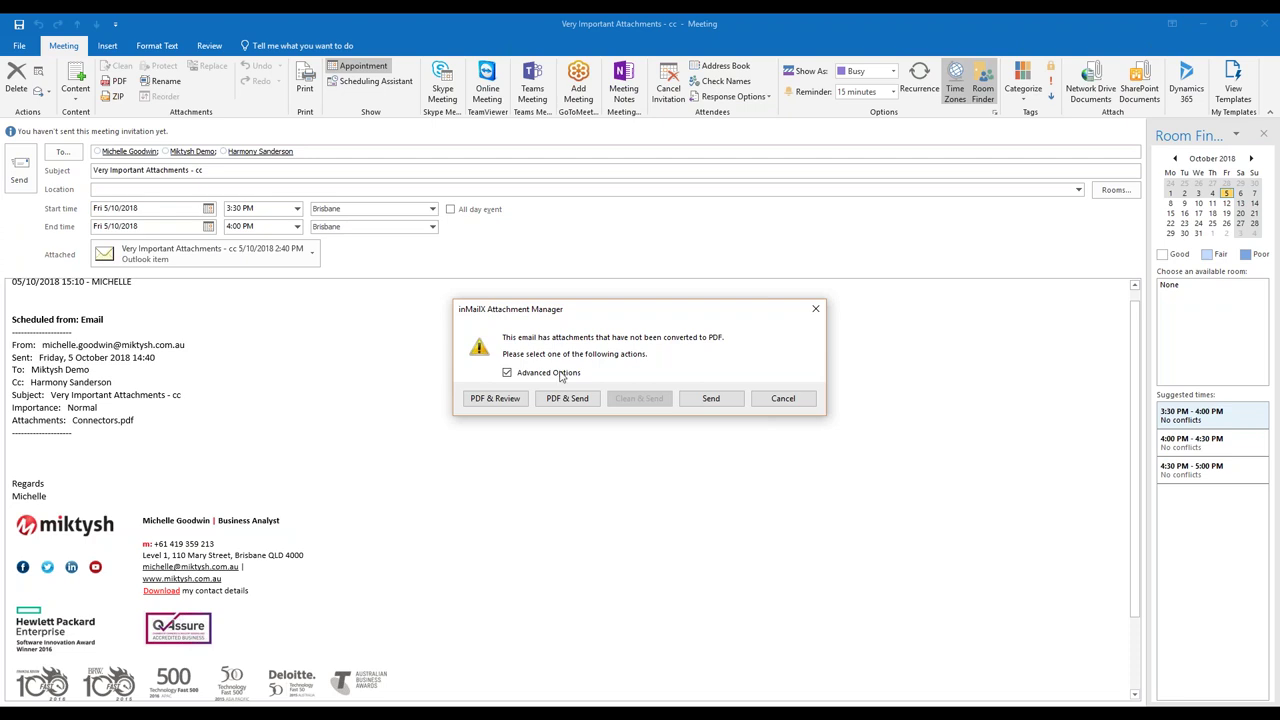
left_click(711, 398)
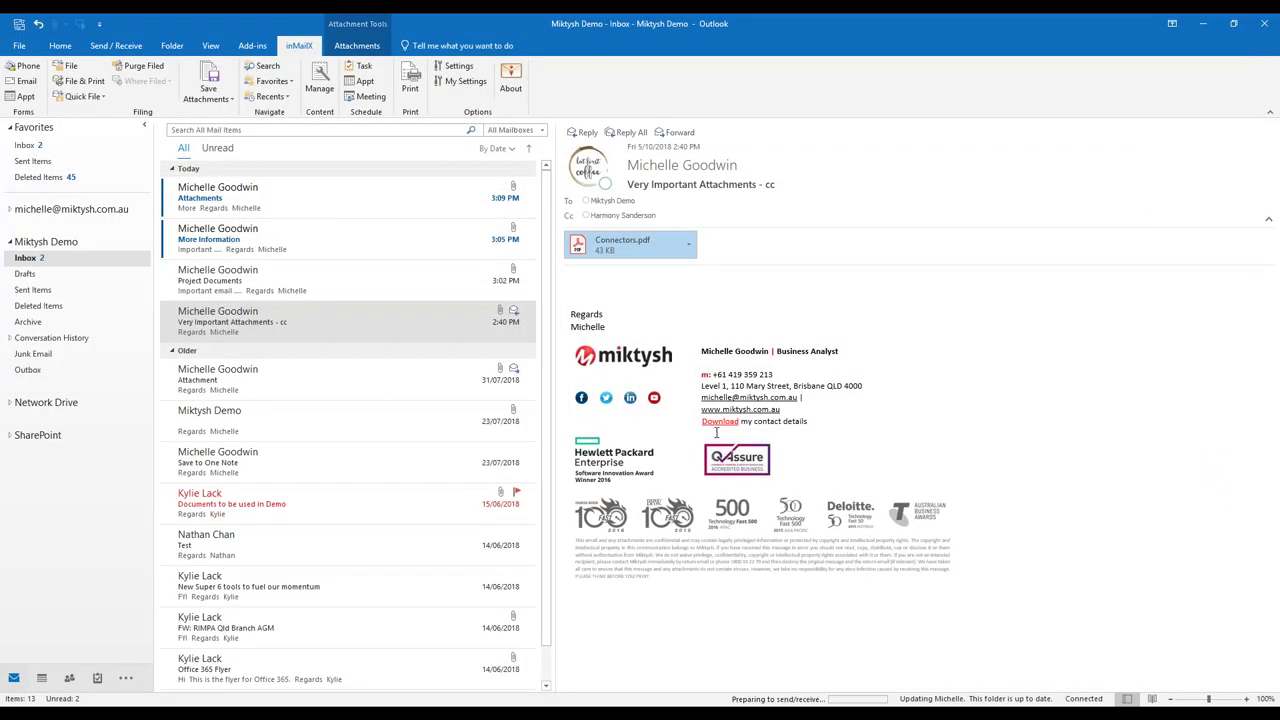
- Select the More Information email and open inMailX Save Attachments for its three PDFs
left_click(268, 283)
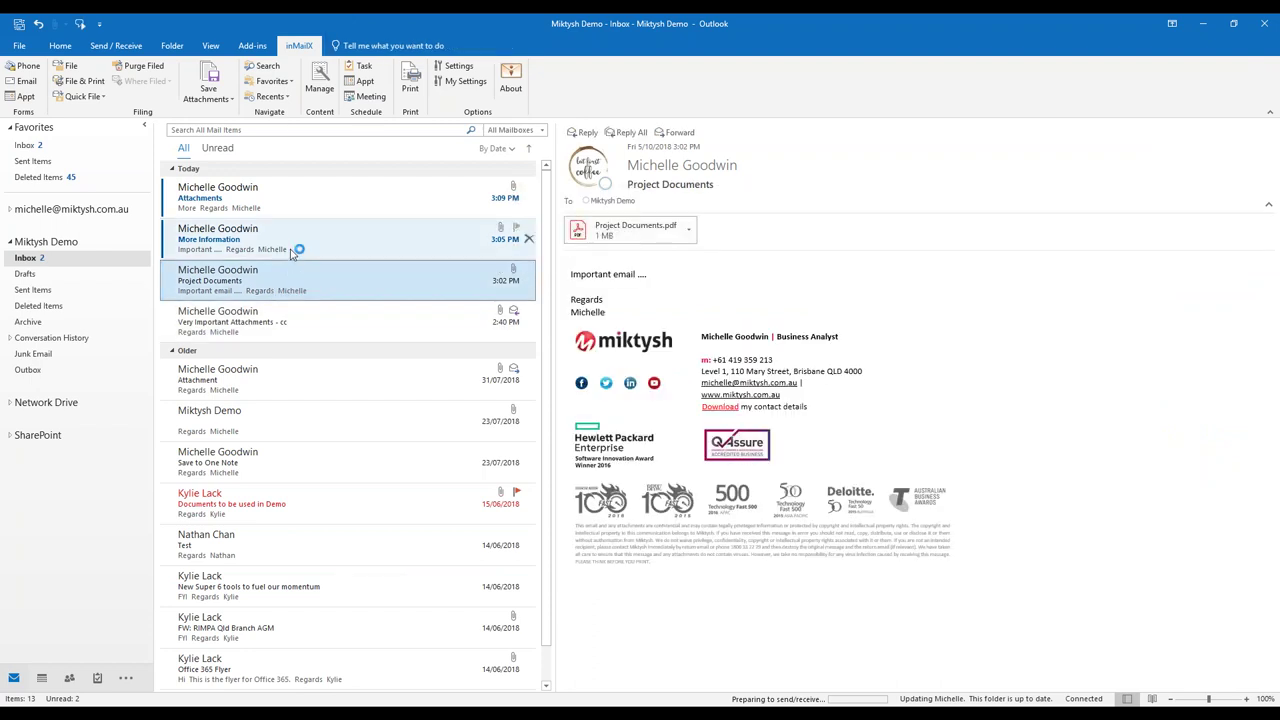
left_click(292, 247)
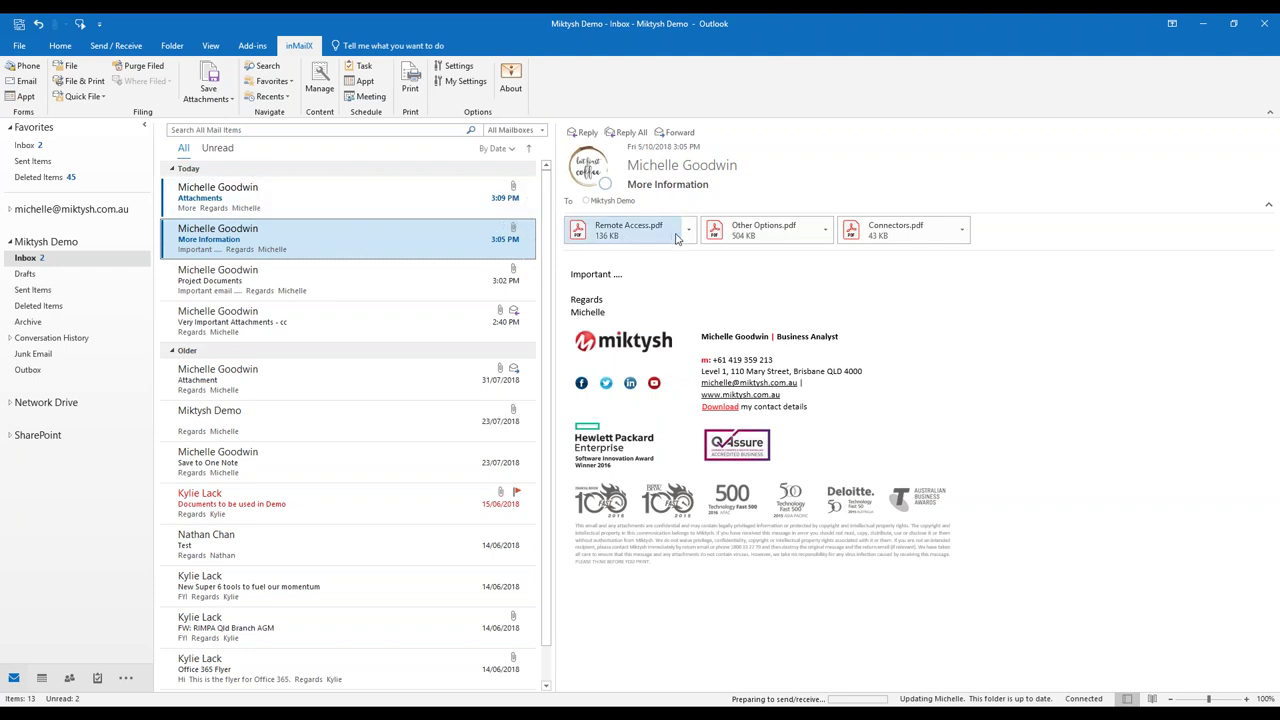
left_click(208, 96)
left_click(233, 114)
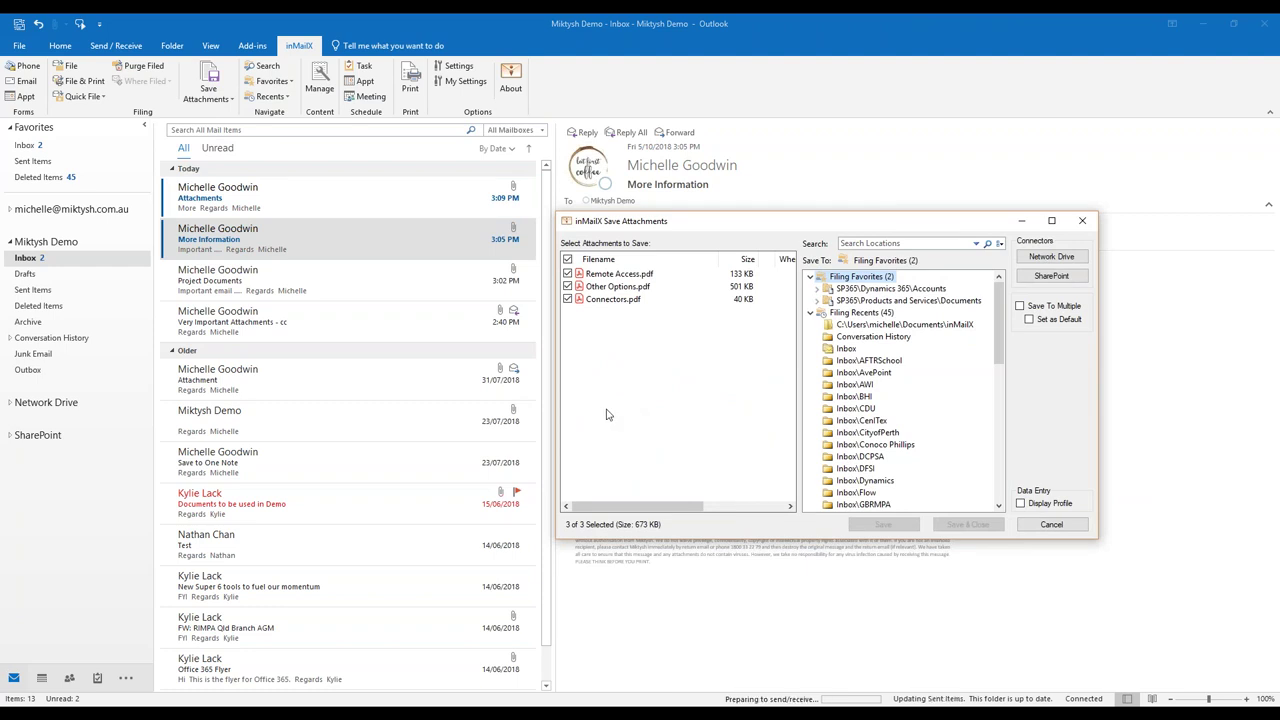
- Save only Connectors.pdf into Inbox\Marketing
left_click(567, 273)
left_click(567, 286)
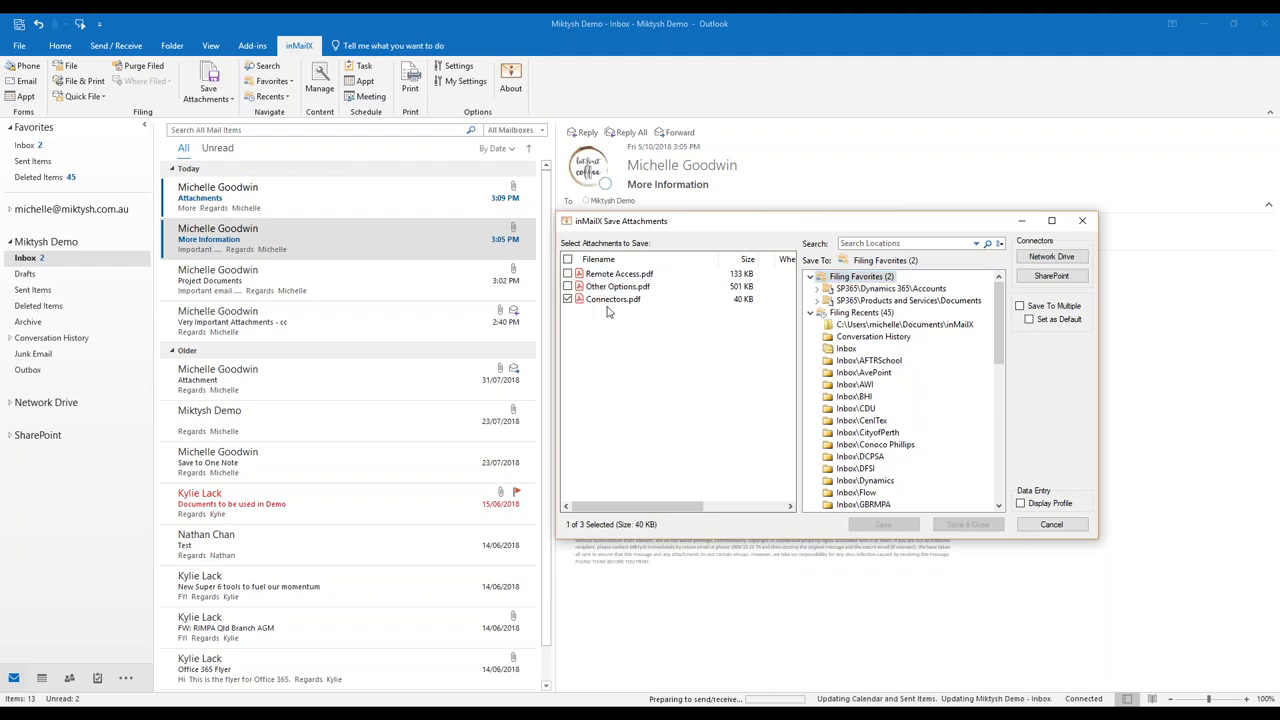
left_click_drag(605, 310, 600, 306)
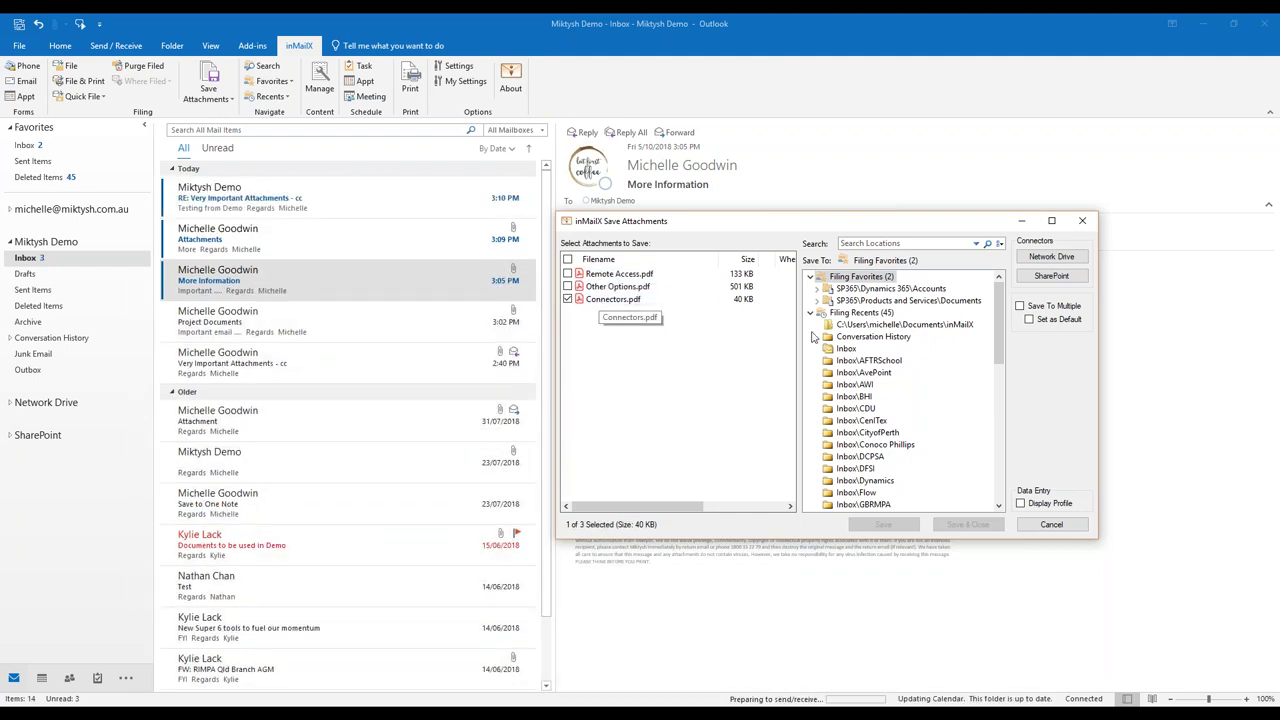
scroll(888, 452, "down", 3)
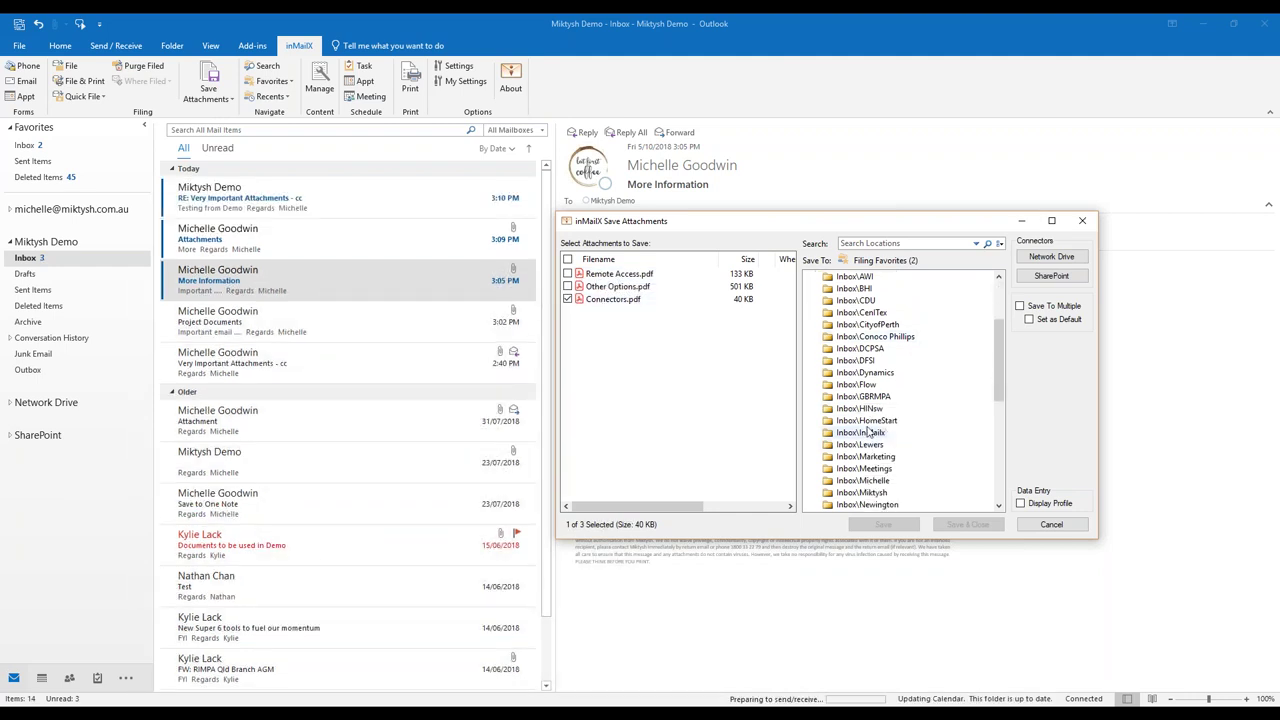
left_click(868, 457)
left_click(883, 524)
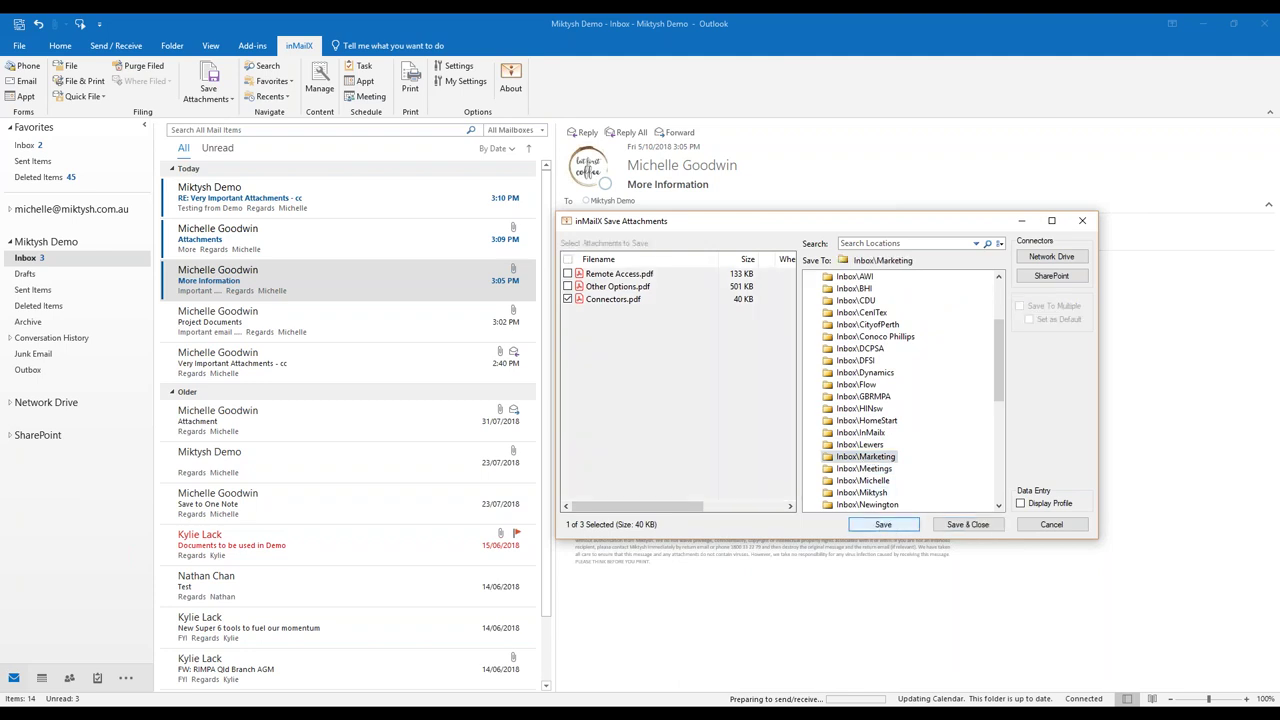
- Save Remote Access.pdf and Other Options.pdf into Inbox\Michelle
left_click(568, 287)
left_click(568, 274)
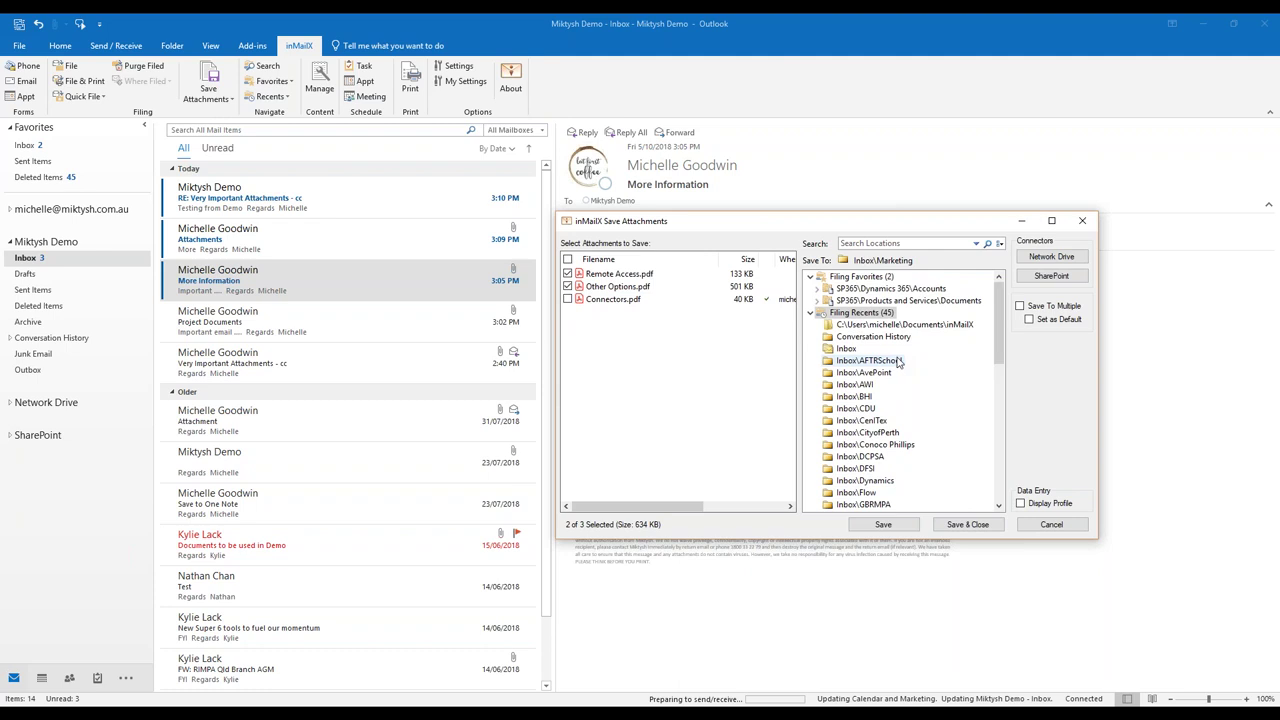
scroll(898, 362, "down", 5)
left_click(886, 410)
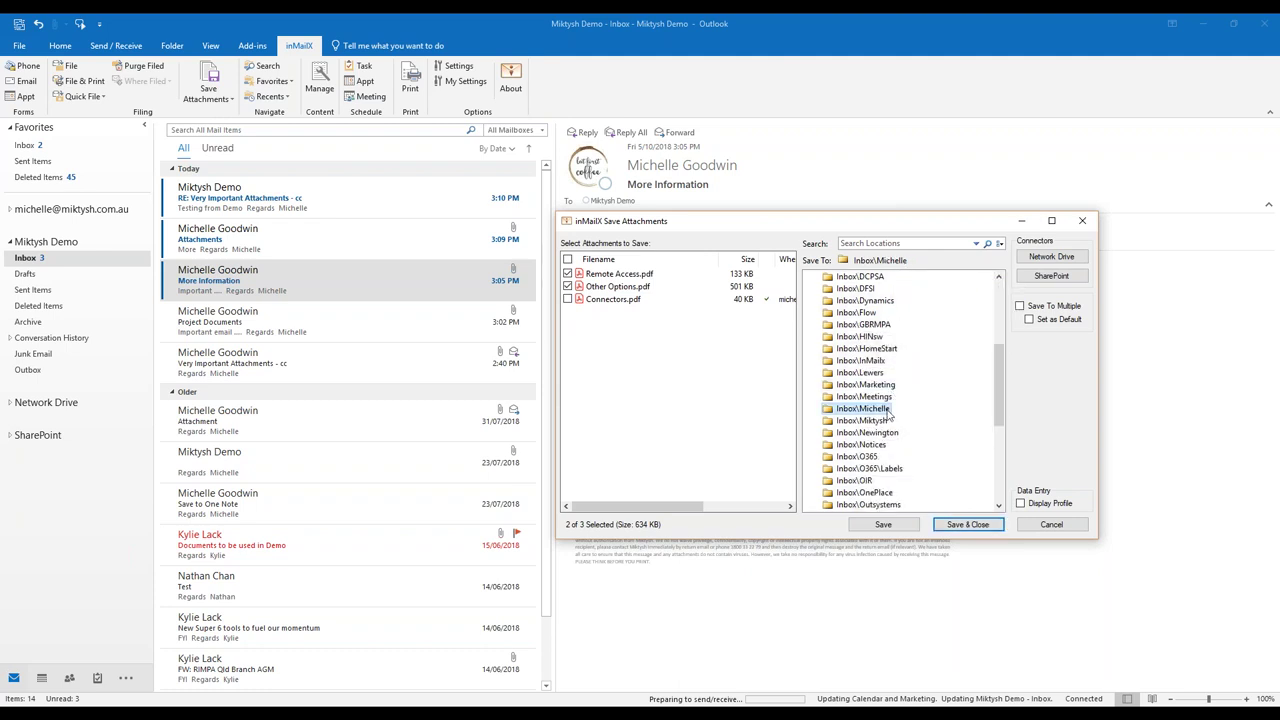
left_click(883, 524)
left_click_drag(694, 507, 782, 510)
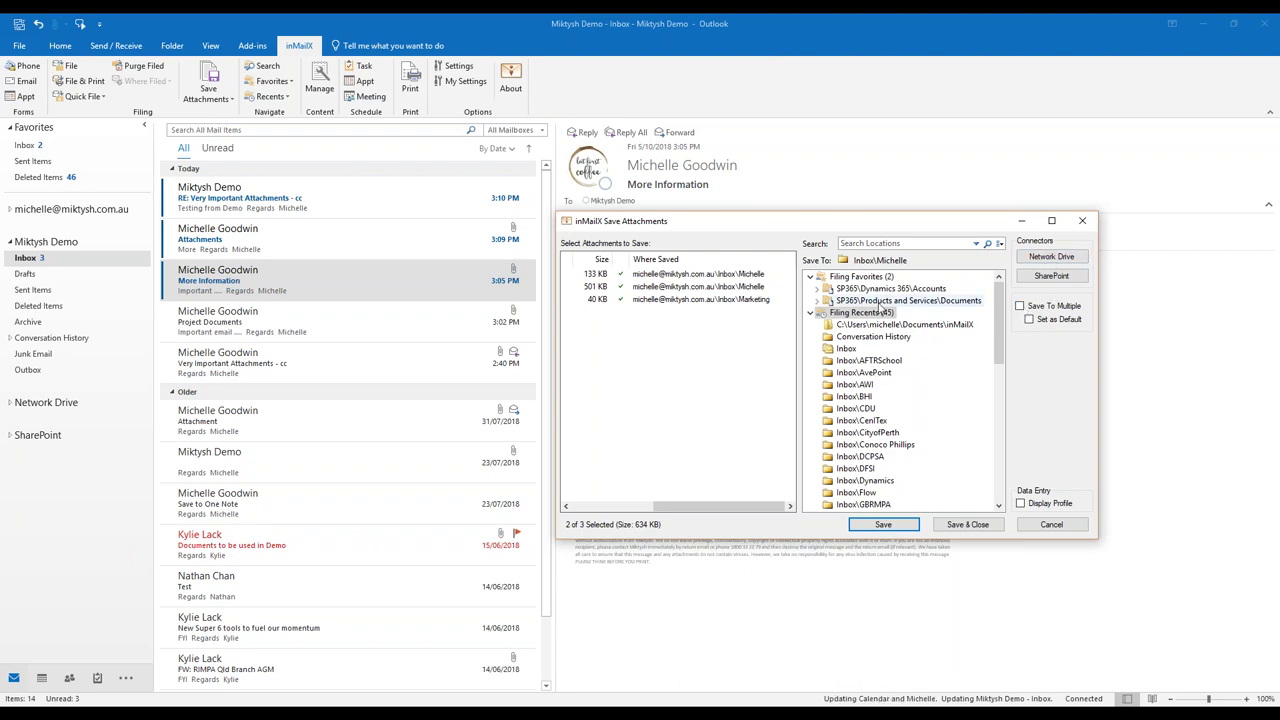
- Review where the three PDFs were saved, then close the Save Attachments window
scroll(880, 292, "down", 2)
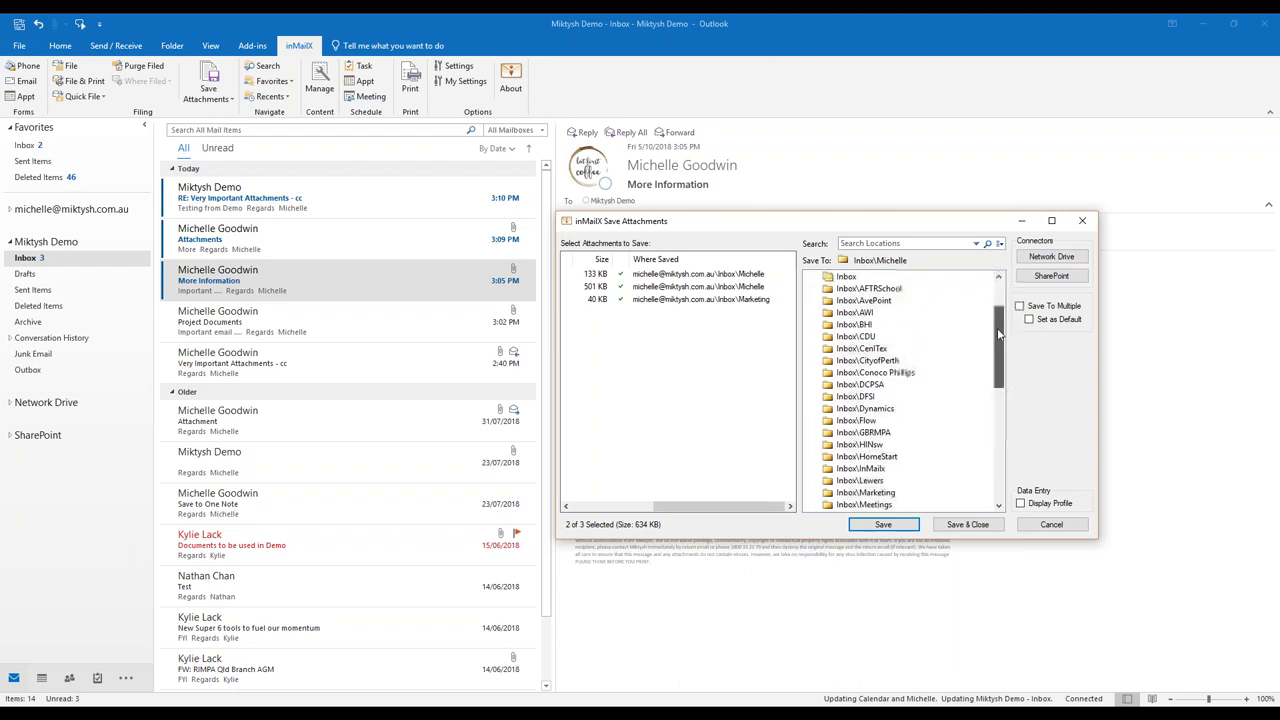
scroll(998, 318, "up", 2)
scroll(998, 318, "up", 1)
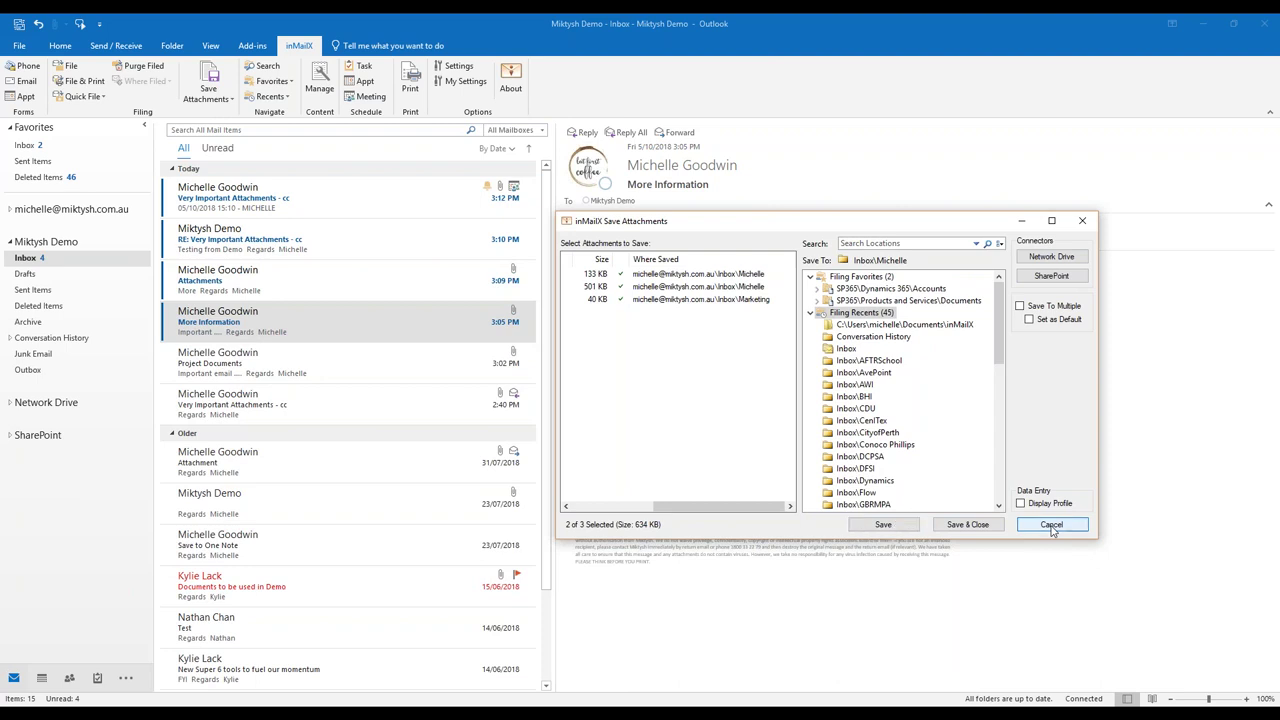
left_click(1051, 526)
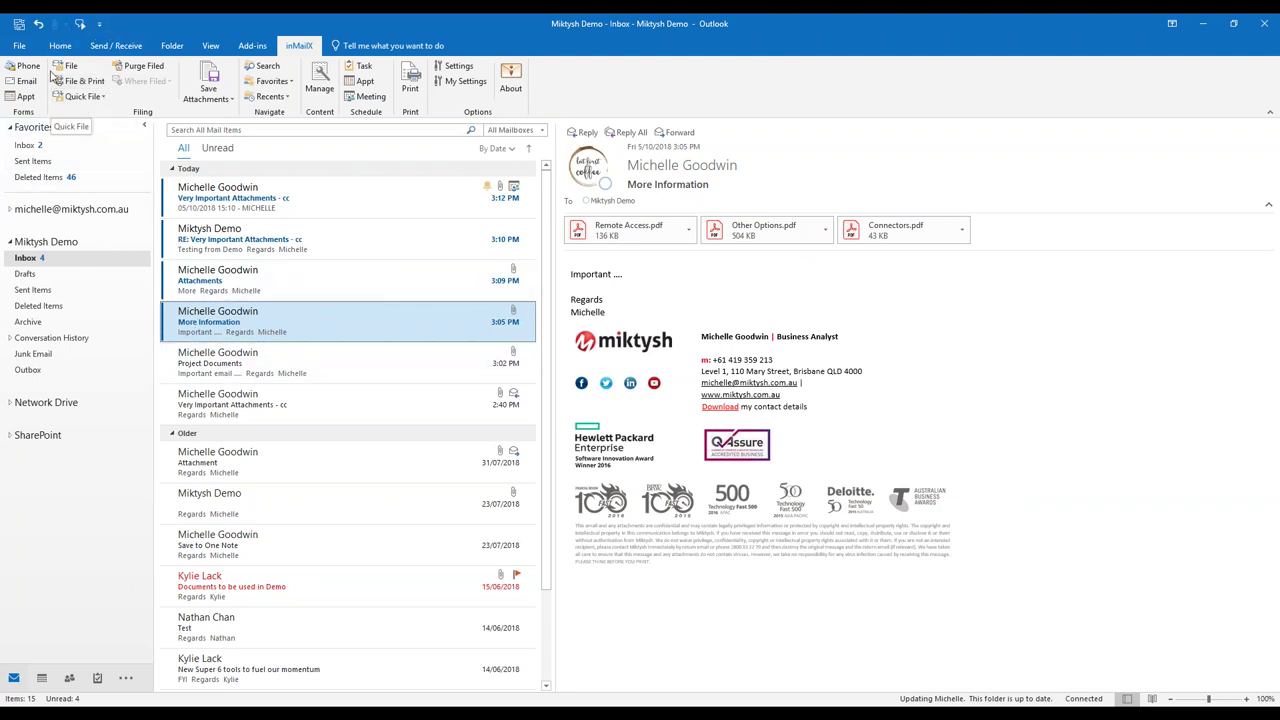
- Browse other inMailX filing locations for the email, cancel filing, and return to the Home ribbon
left_click(82, 96)
mouse_move(100, 115)
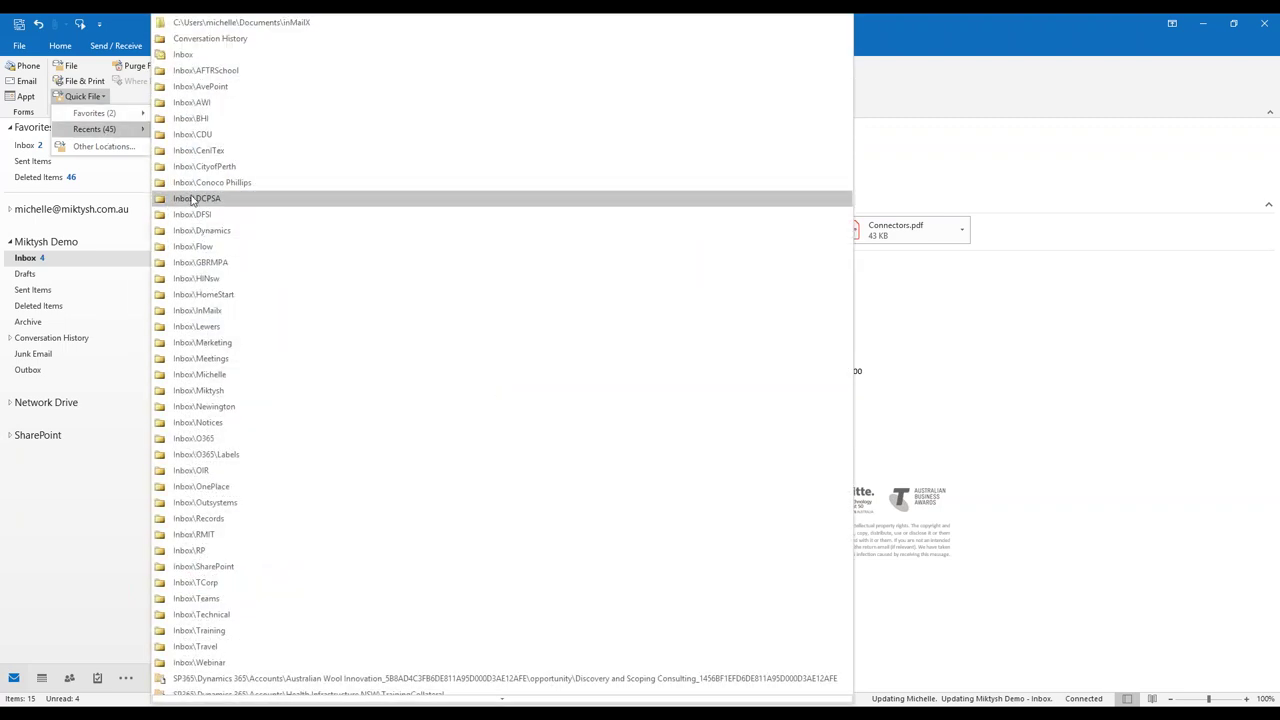
left_click(103, 147)
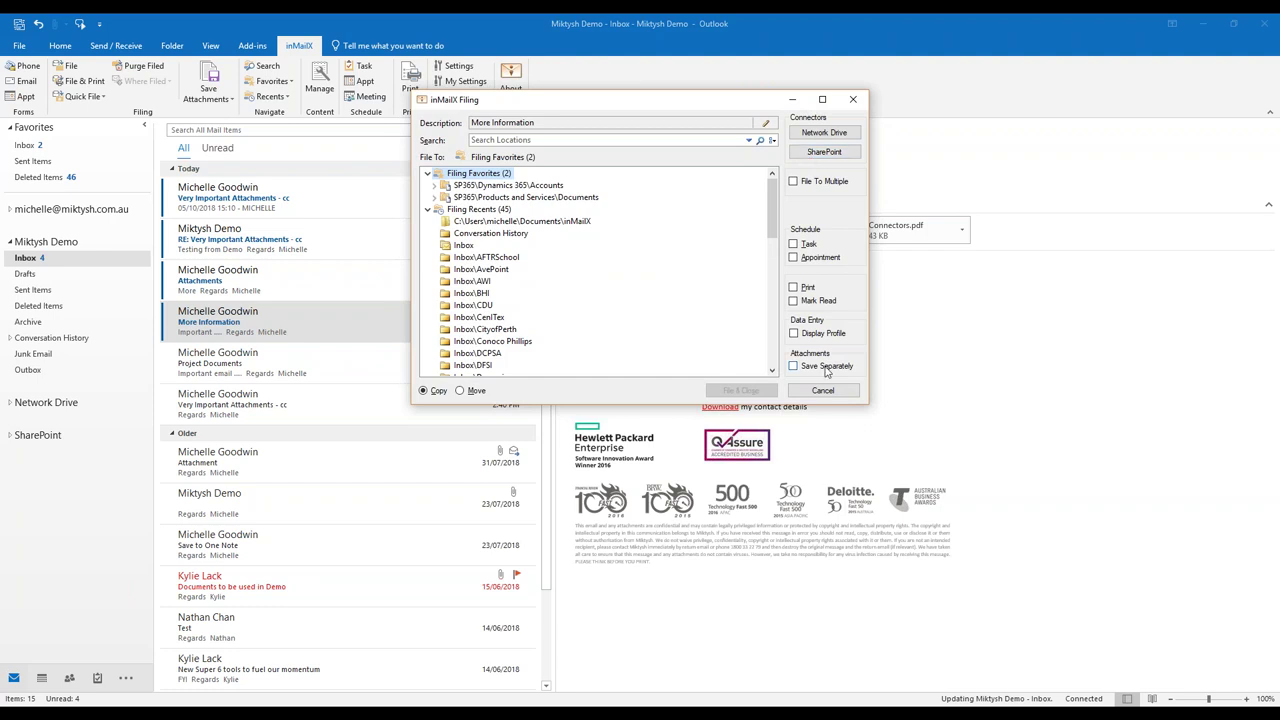
left_click(822, 391)
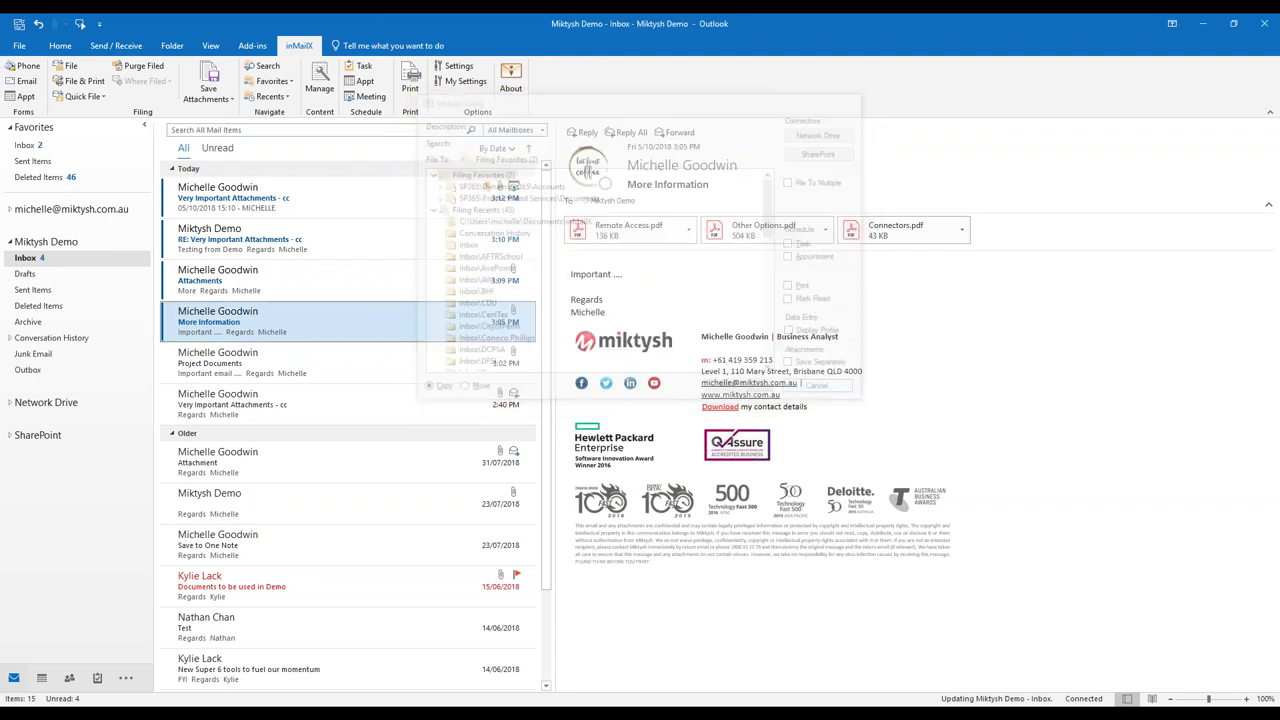
left_click(62, 47)
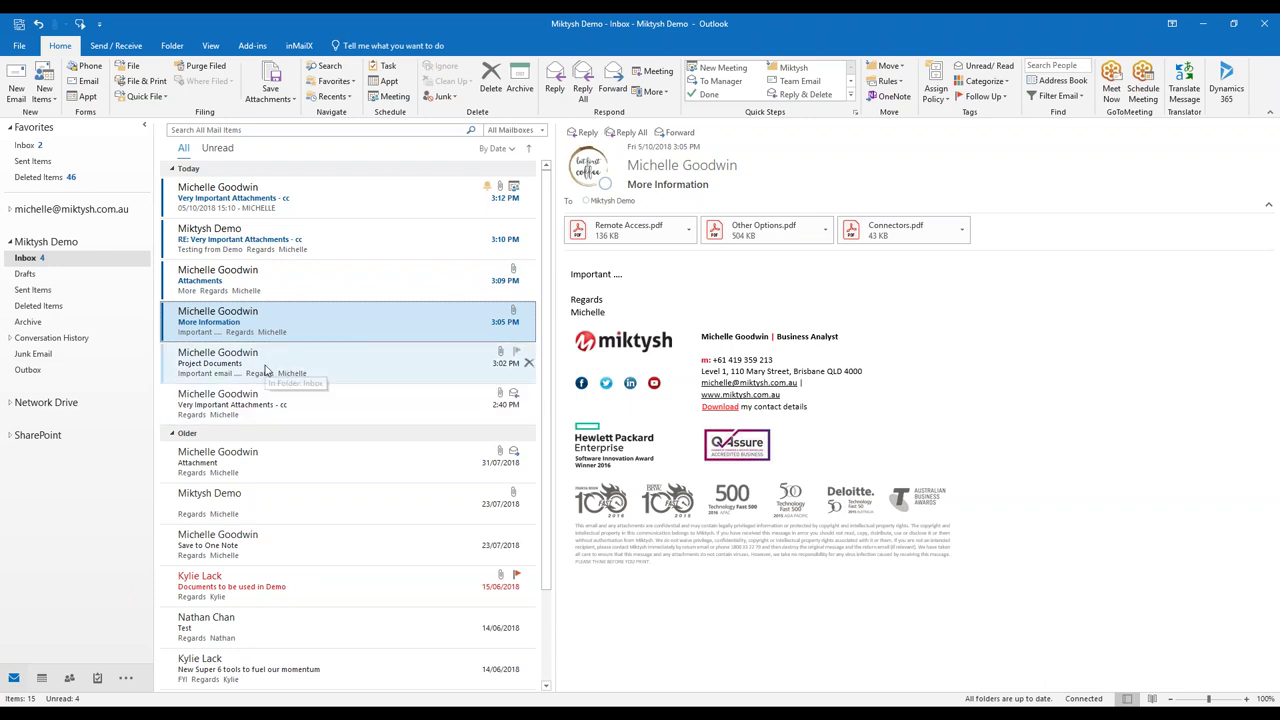
- File the Project Documents email to SP365\Products and Services\Documents and acknowledge the filing error
left_click(344, 367)
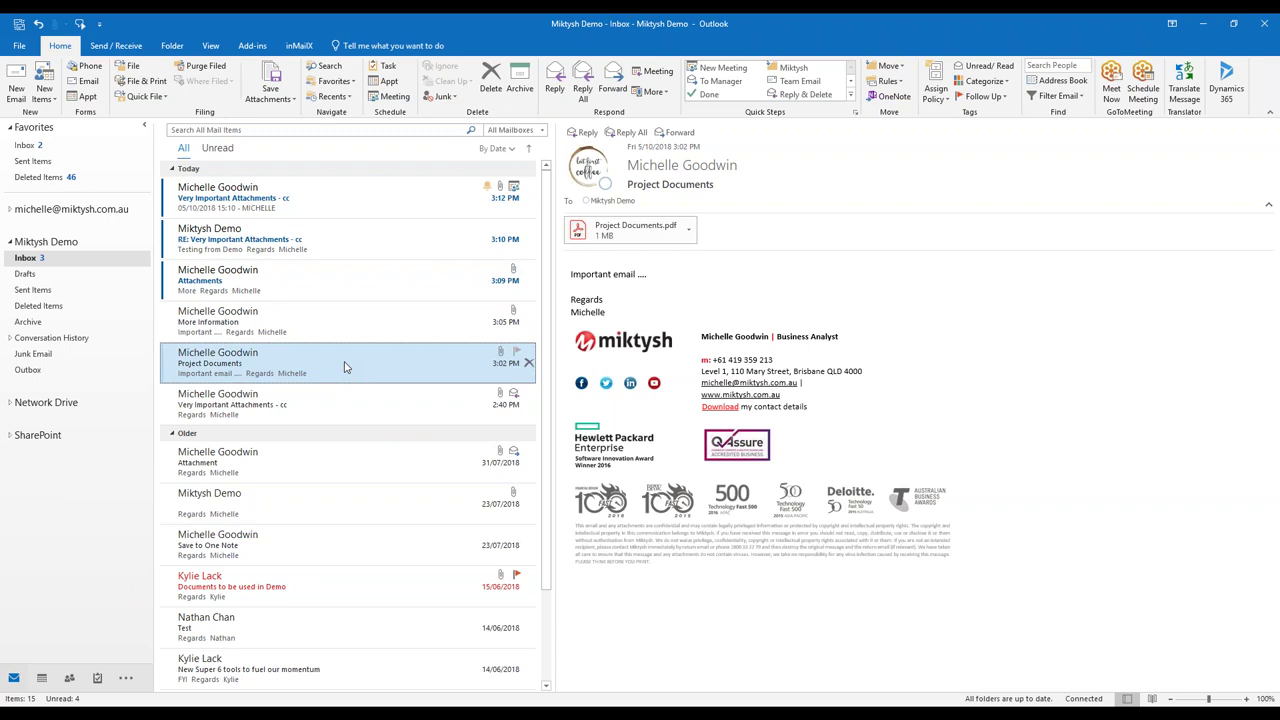
left_click(139, 71)
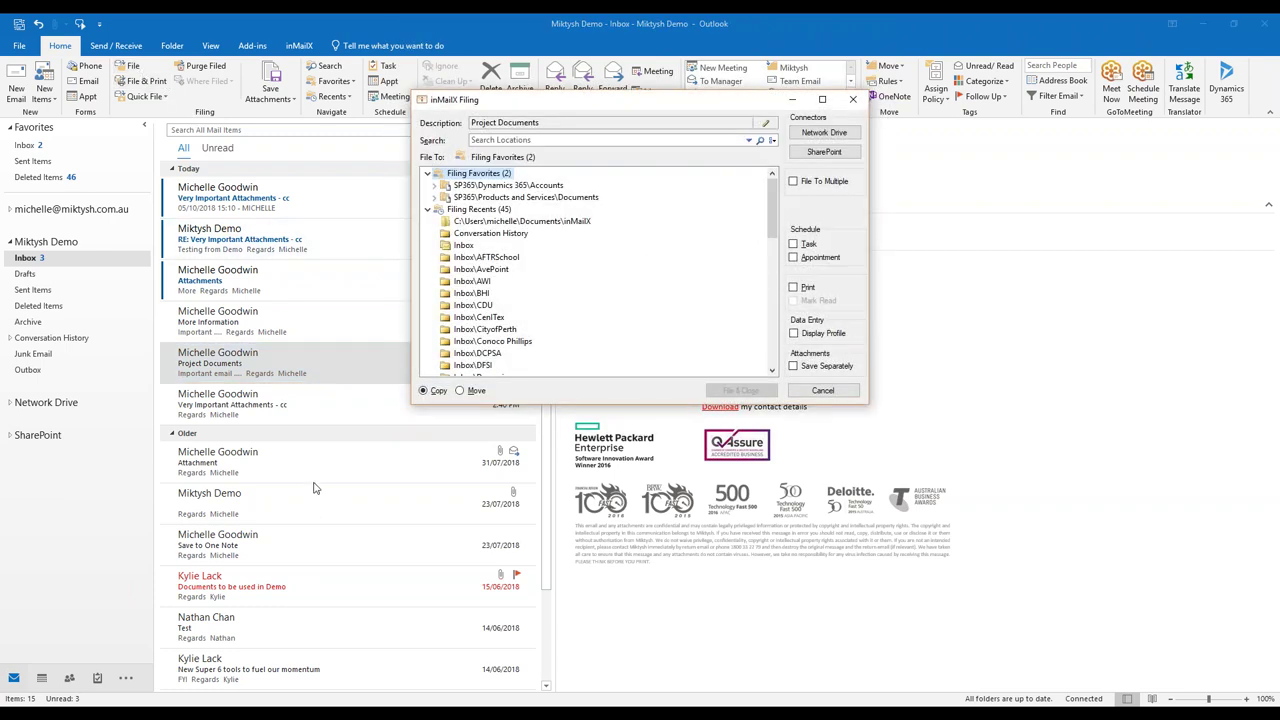
left_click(528, 197)
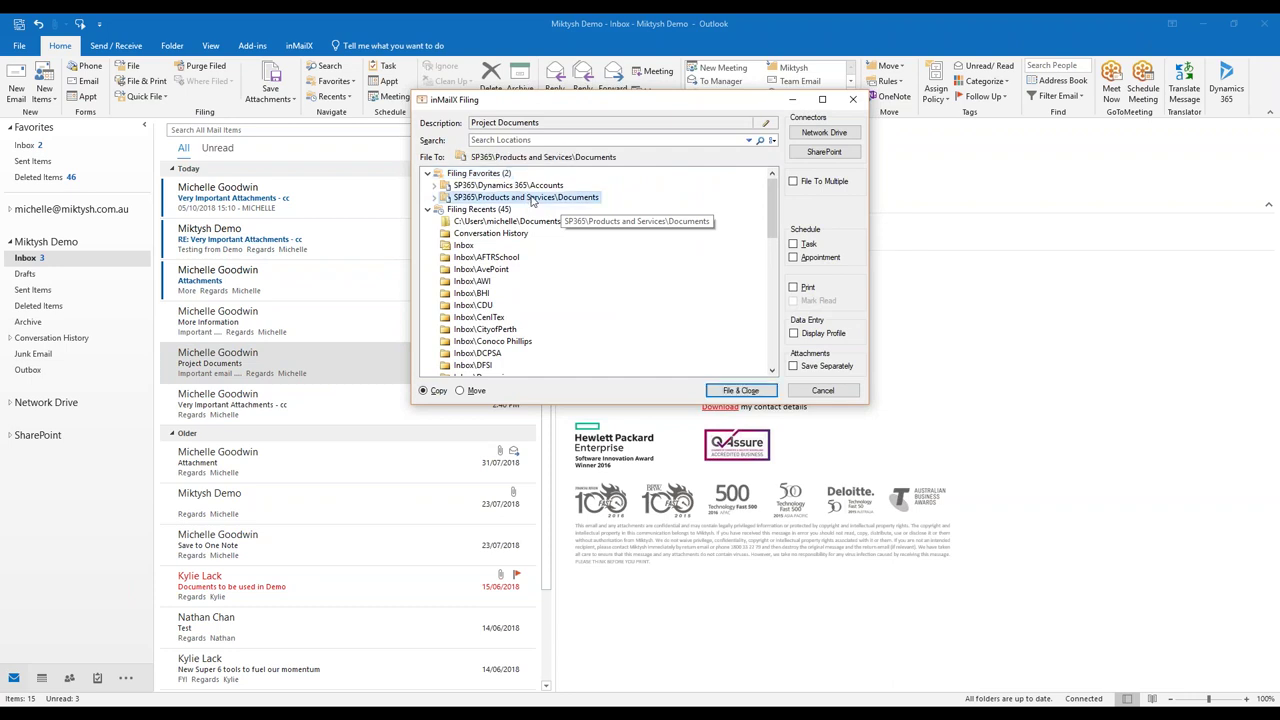
left_click(742, 394)
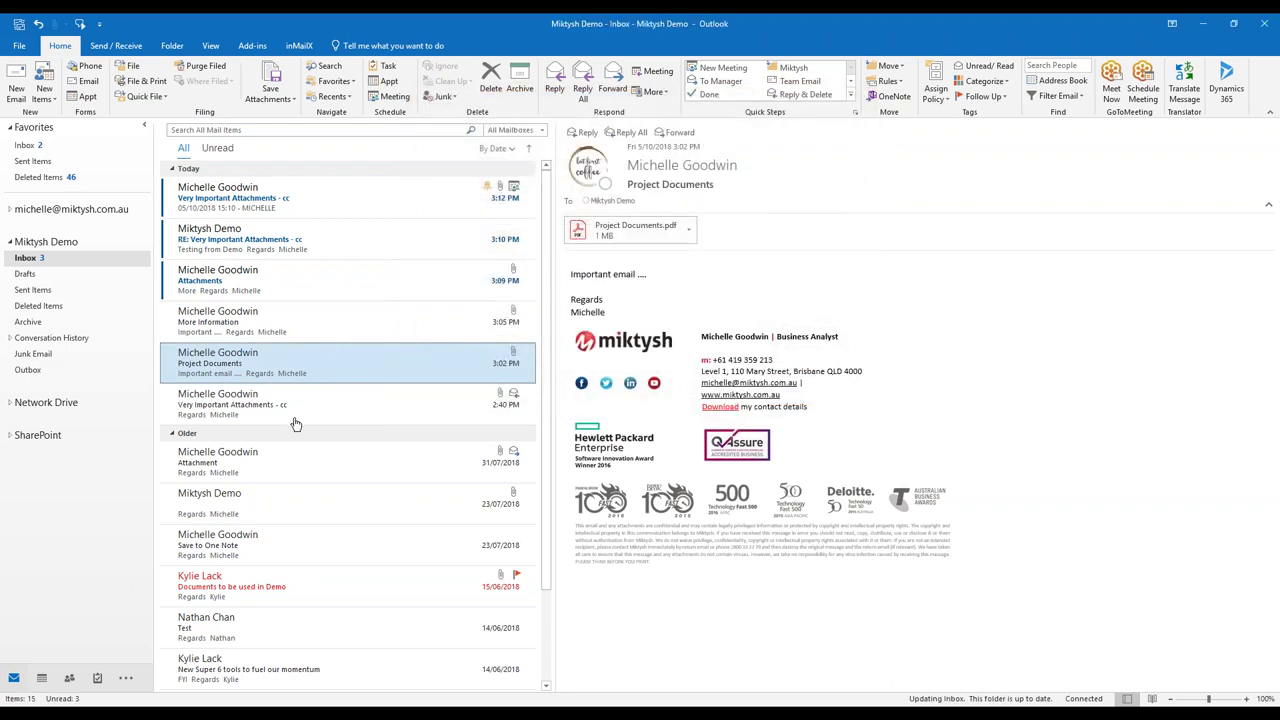
left_click(742, 462)
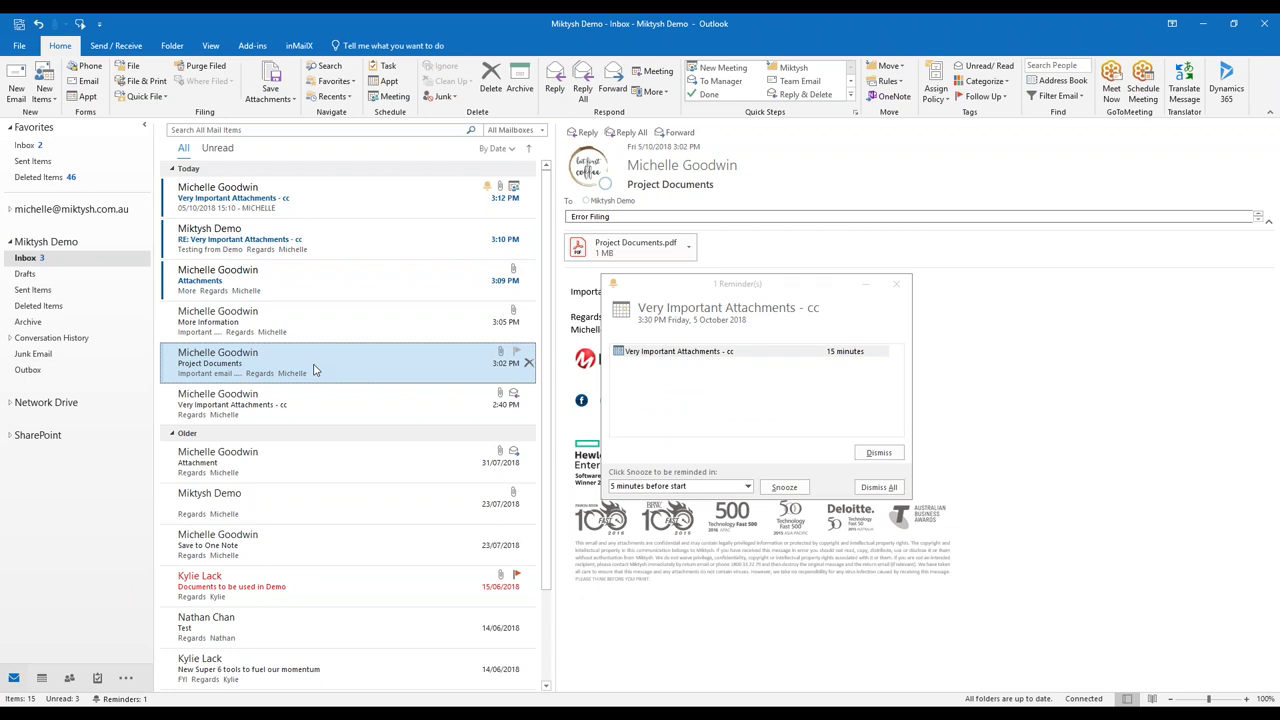
- Dismiss all meeting reminders and switch to the inMailX ribbon
left_click(893, 489)
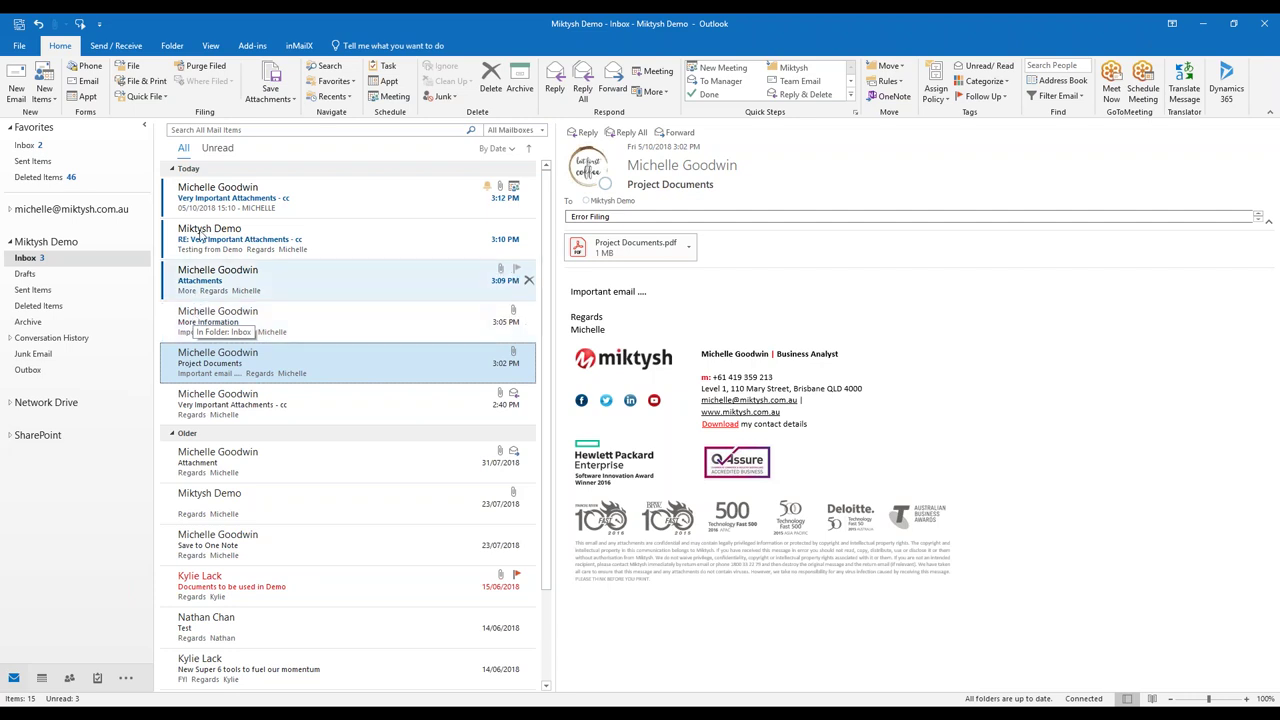
left_click(314, 48)
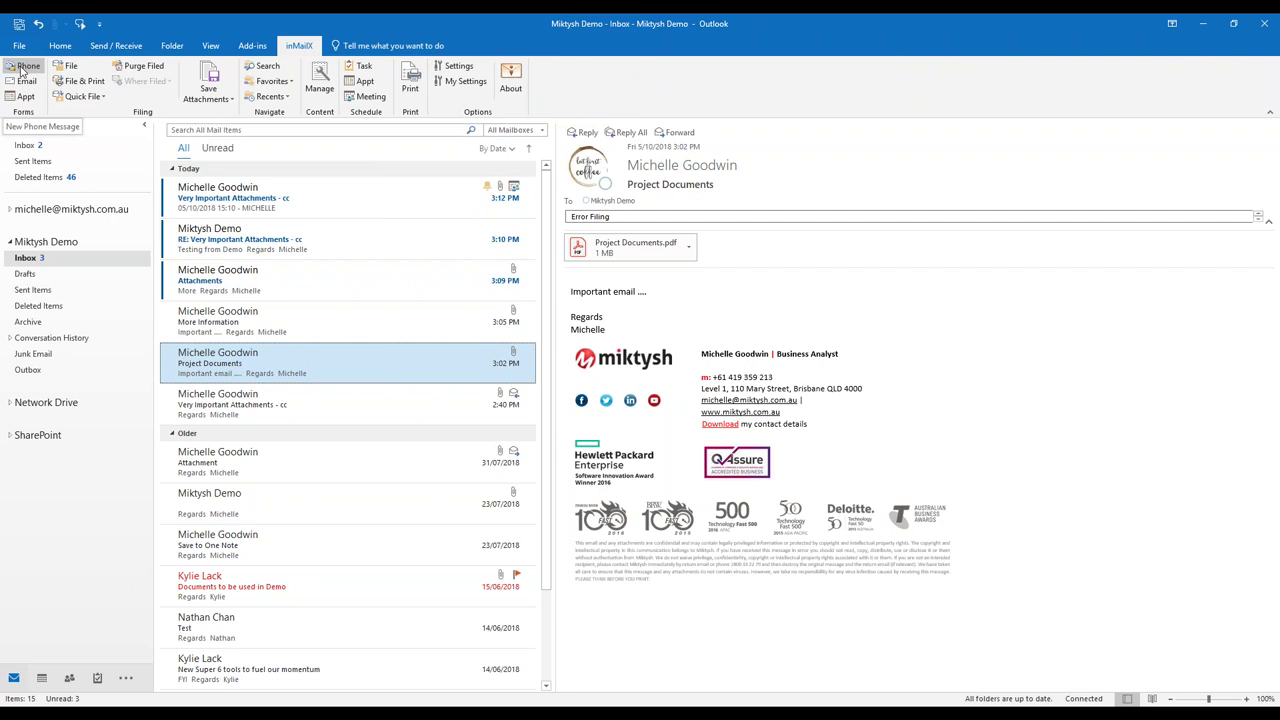
- Start a new inMailX phone message addressed to the suggested recipient
left_click(24, 67)
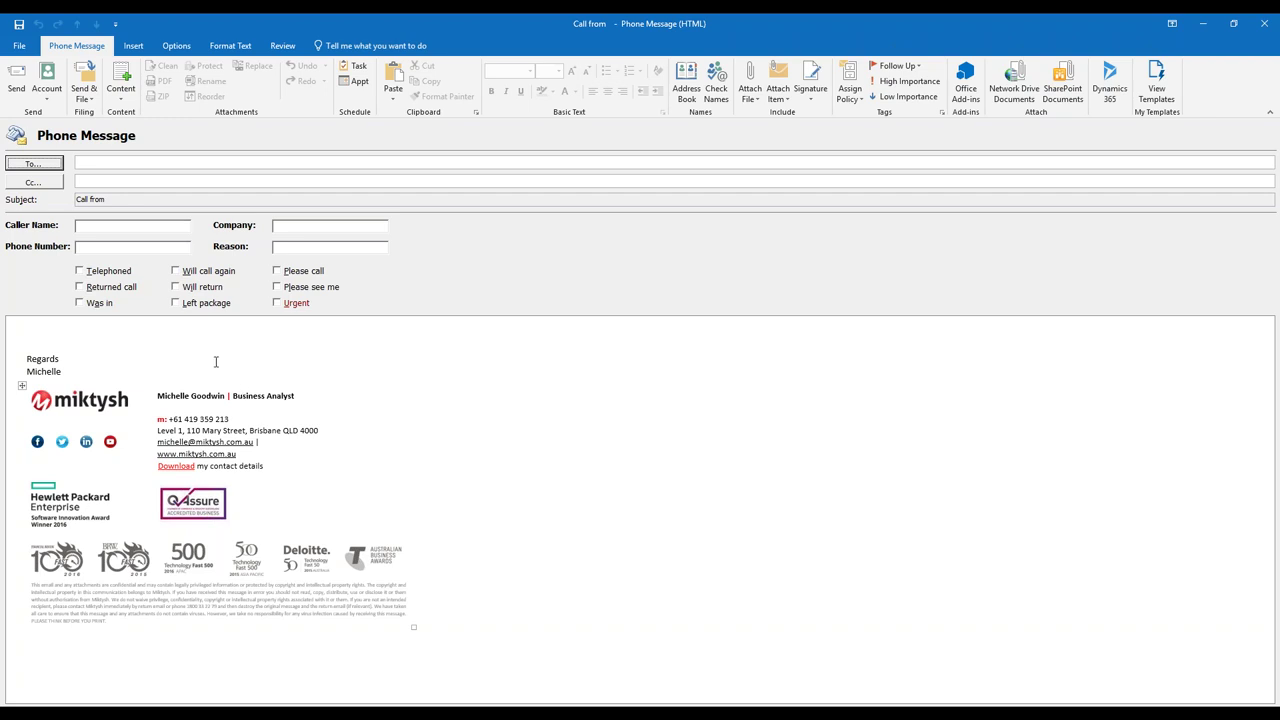
left_click(338, 161)
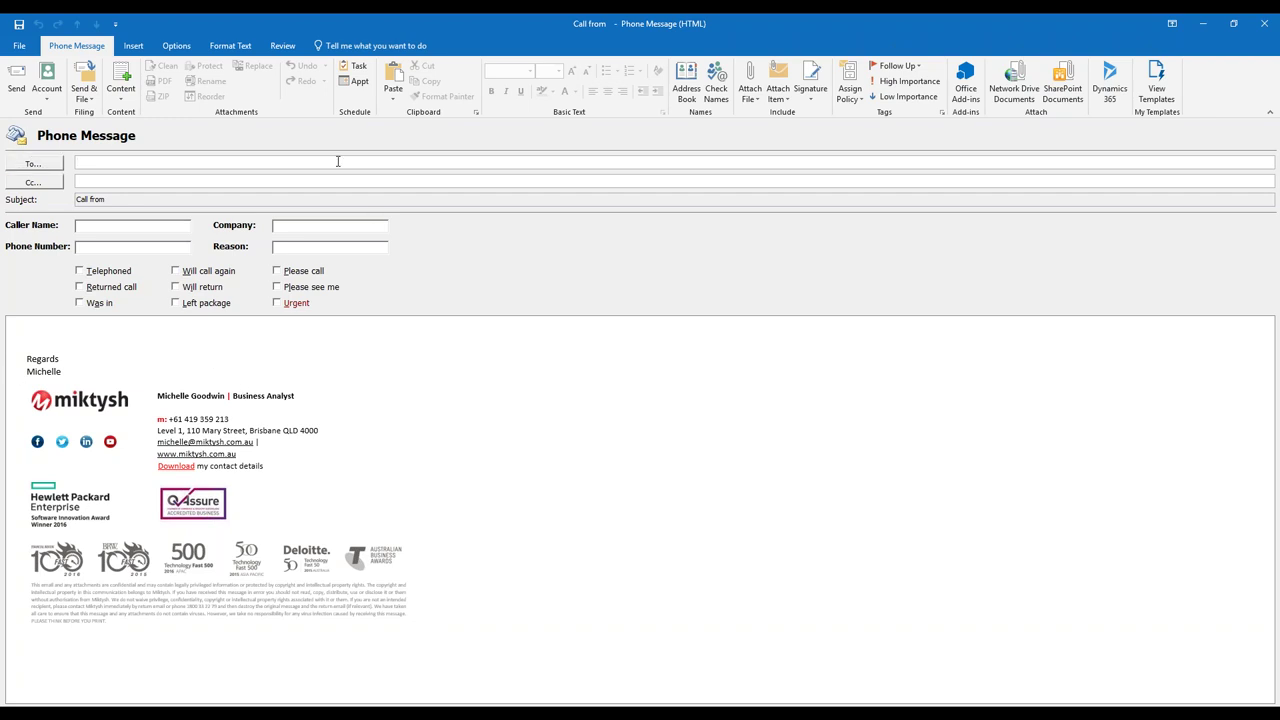
type("H")
key("Return")
key("Tab")
- Enter the caller's name, company Miktysh, the caller's phone number and reason 'Training and inMailx'
type("Kylie")
key("Tab")
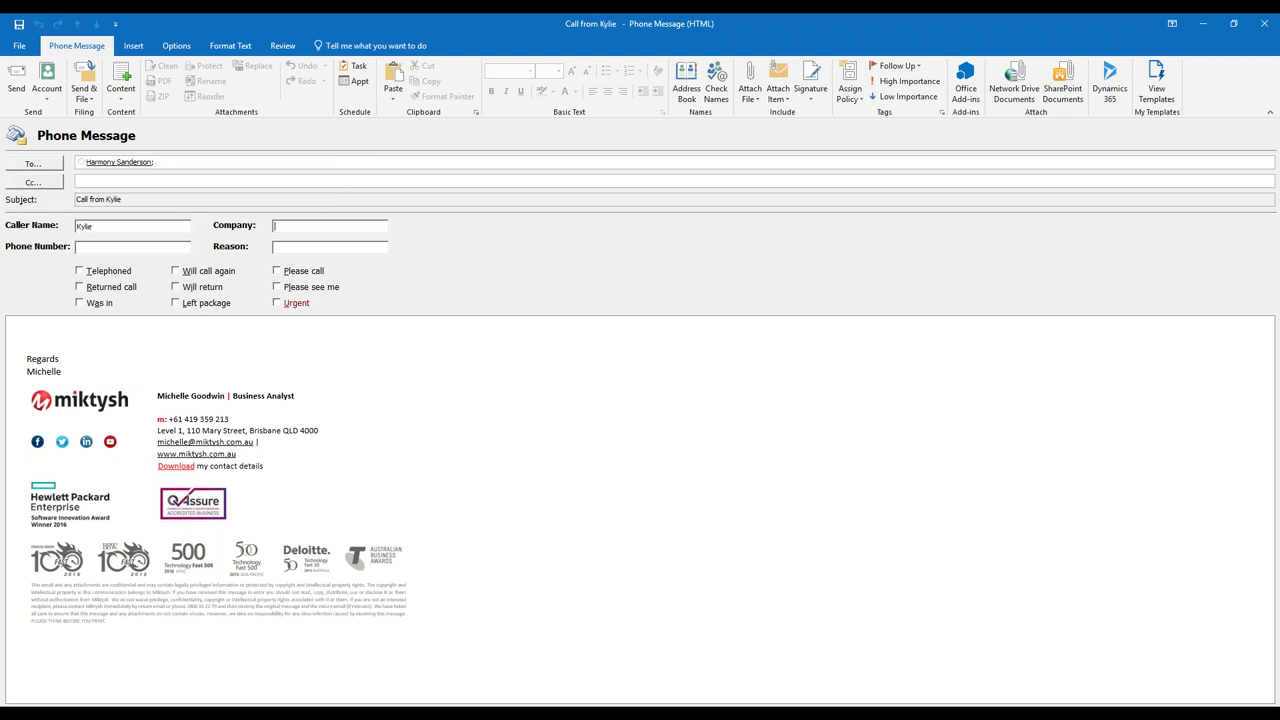
type("Miktysh")
key("Tab")
key("Tab")
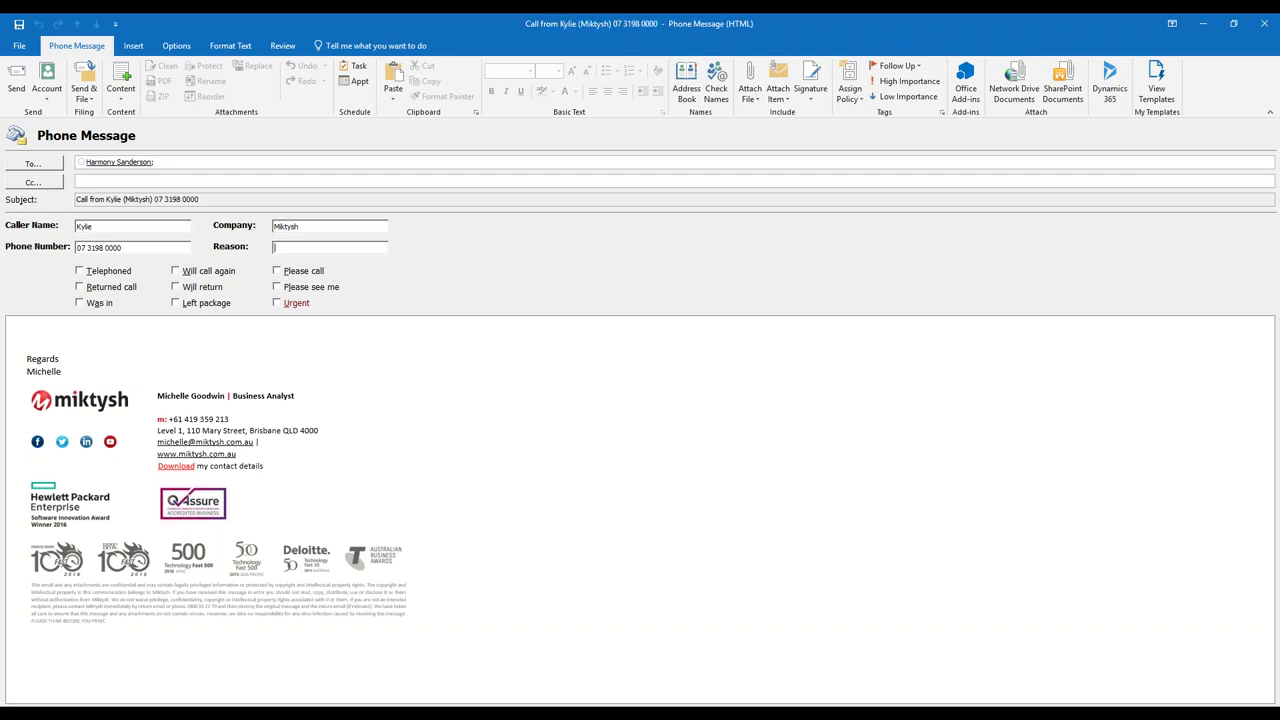
type("Training and inMailx")
- Tick Telephoned, Please call and Urgent on the phone message
left_click(79, 271)
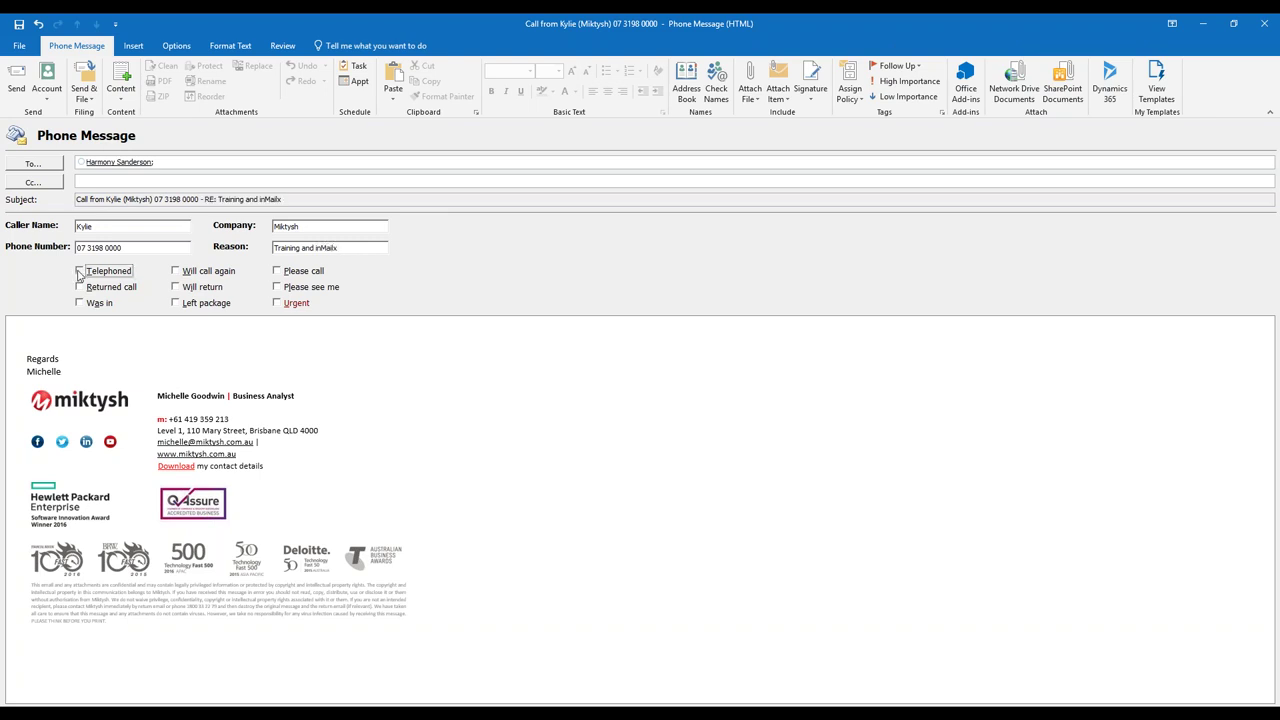
left_click(277, 272)
left_click(277, 303)
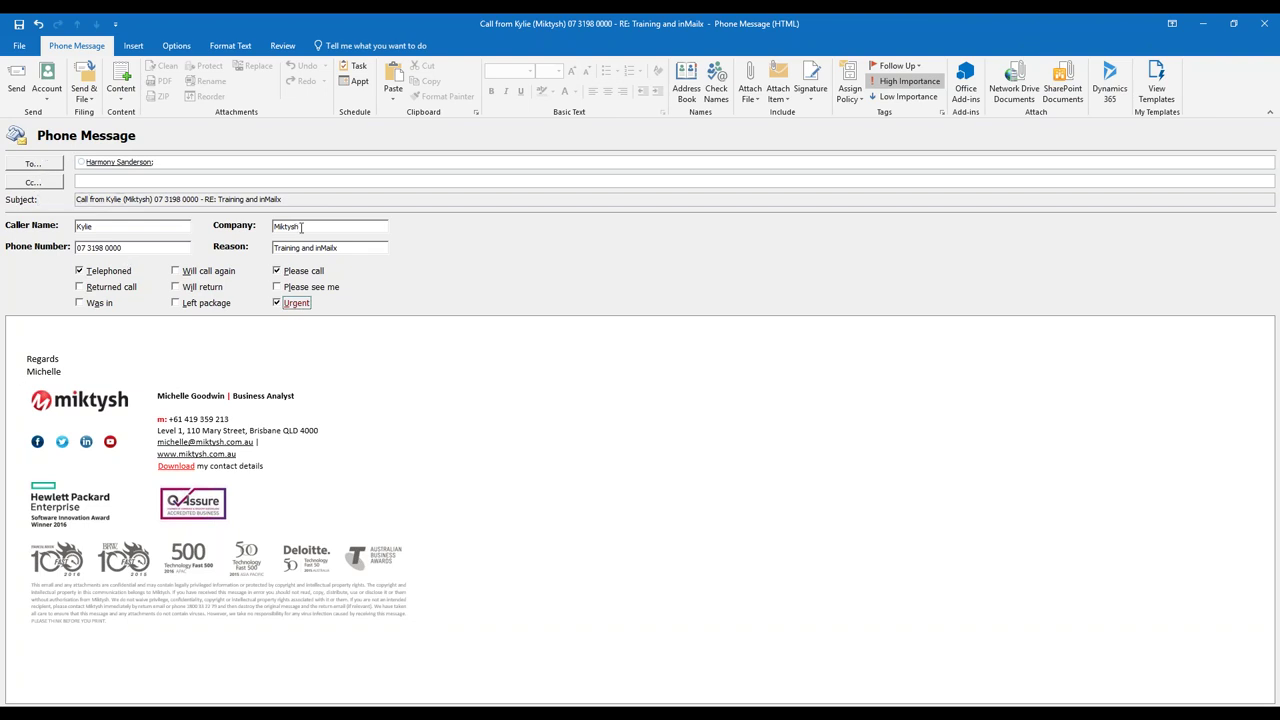
left_click(158, 250)
left_click(365, 252)
left_click_drag(155, 198, 199, 199)
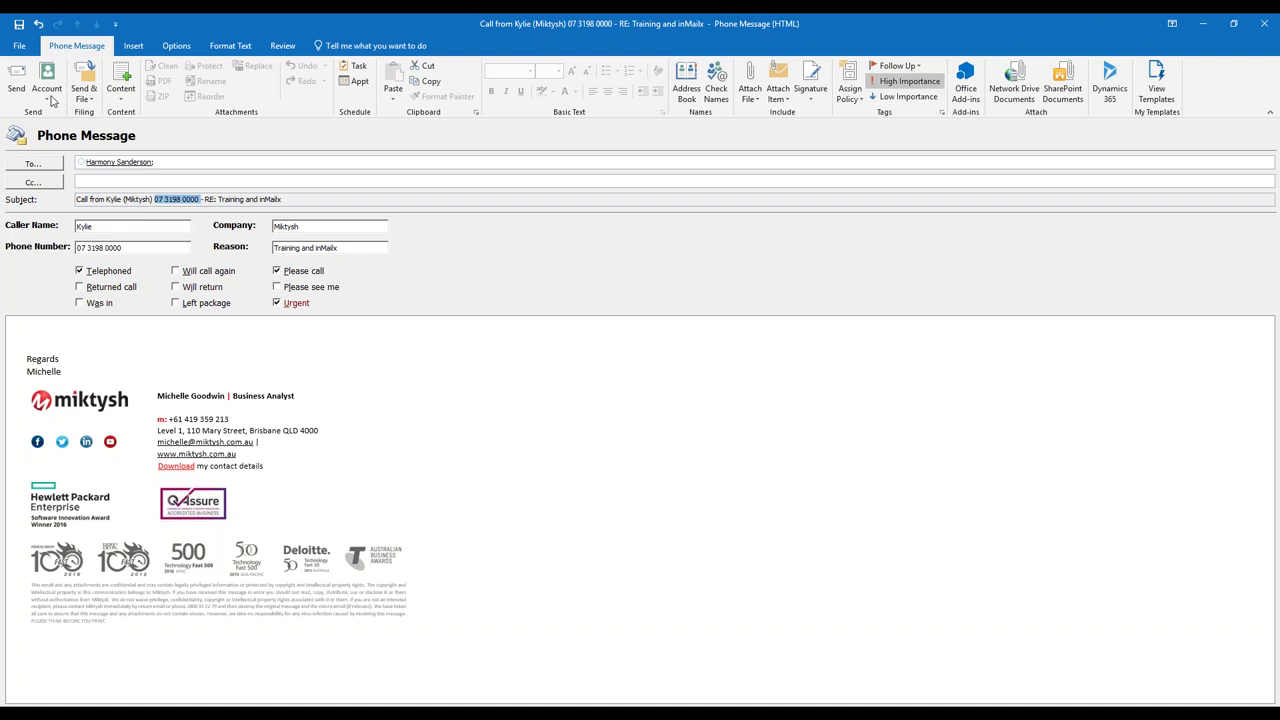
- Send the phone message, confirming its single recipient in Send Guard
left_click(18, 82)
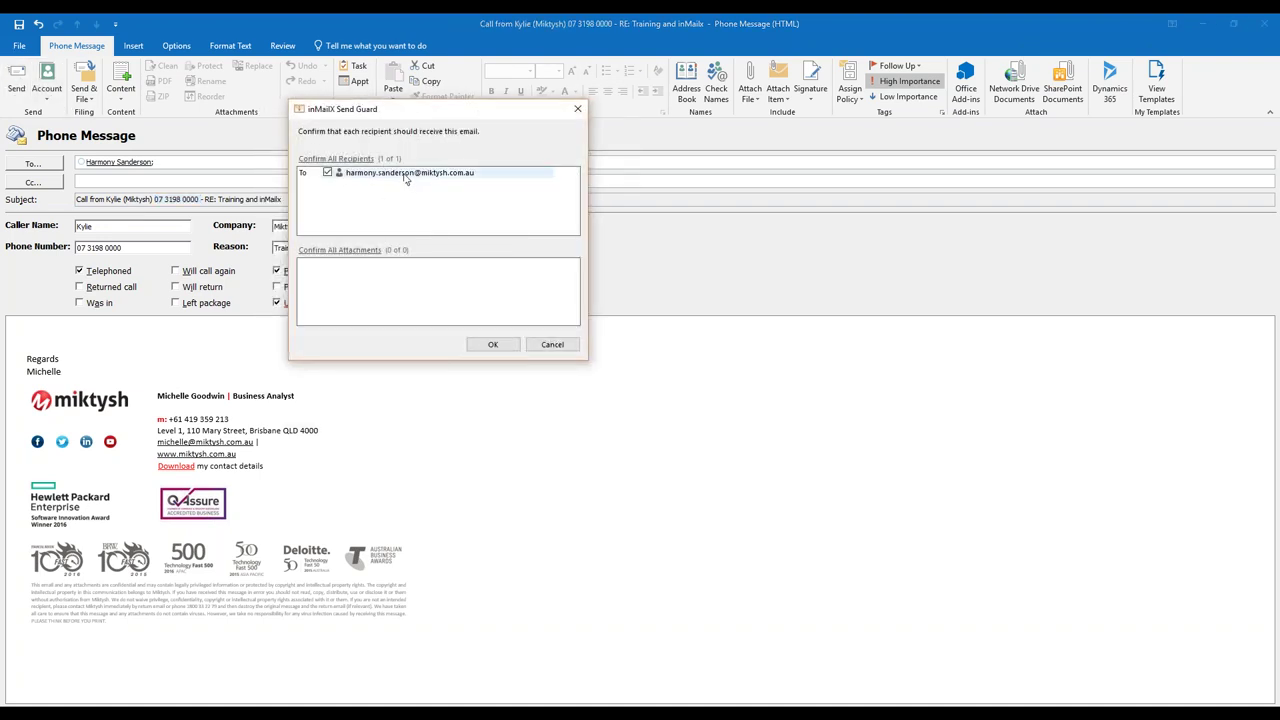
left_click(494, 344)
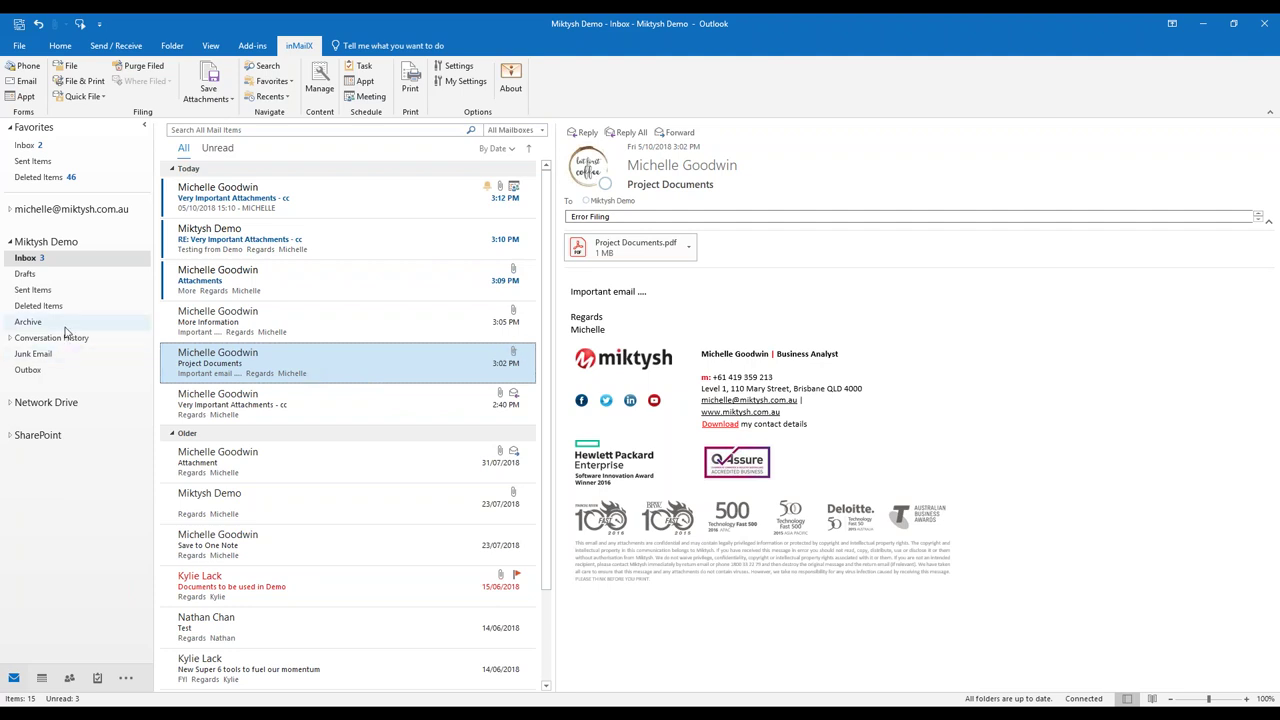
- Start a new email to the demo mailbox with subject 'Test'
left_click(60, 45)
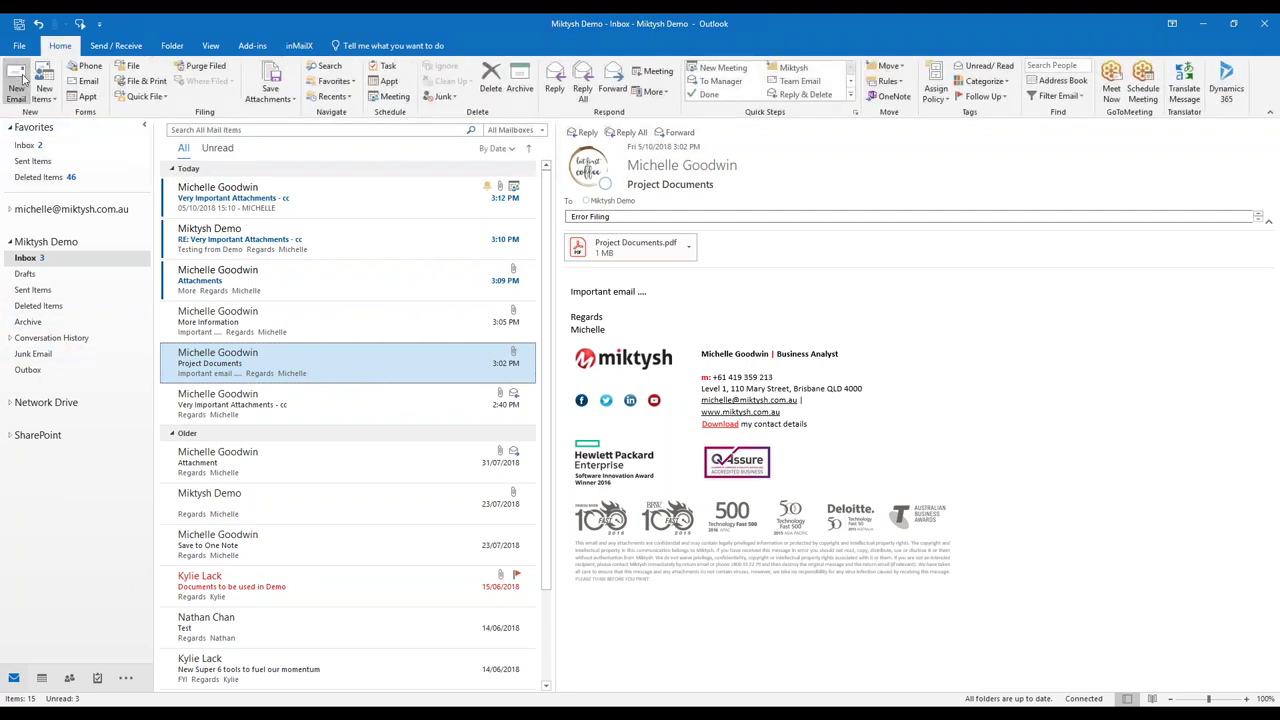
left_click(17, 92)
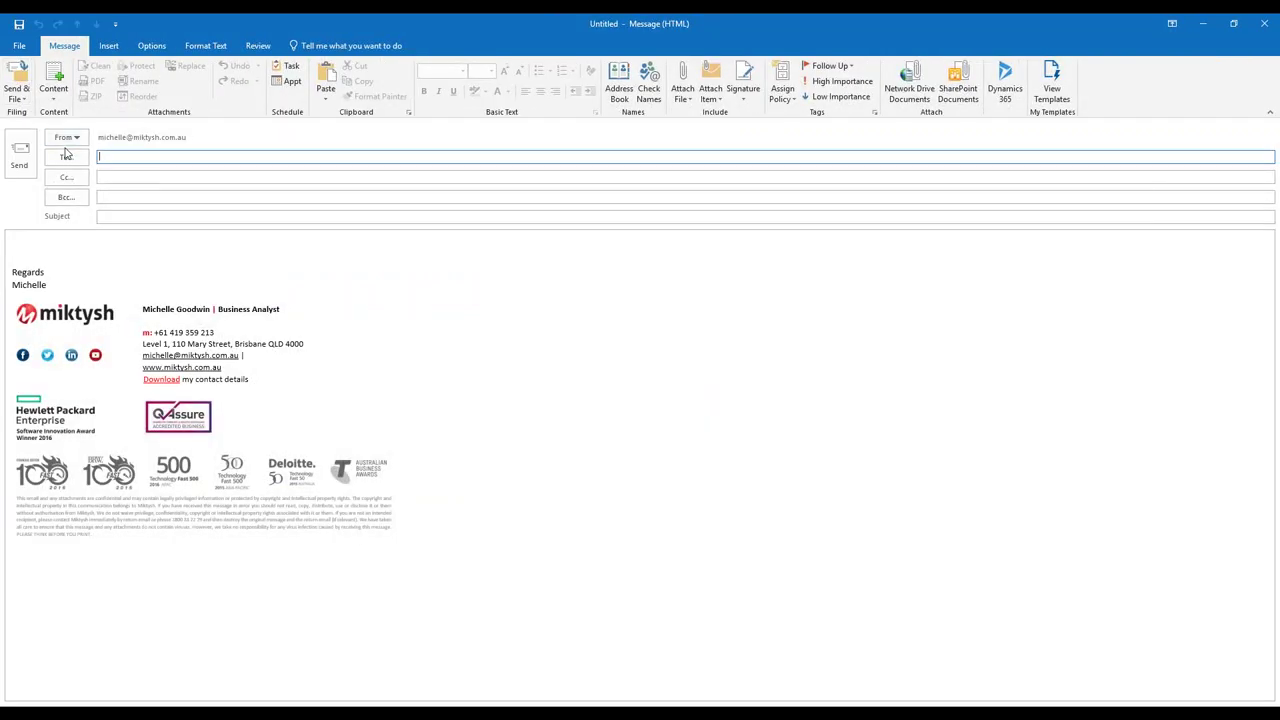
type("mi")
key("Tab")
key("Tab")
key("Tab")
type("Test")
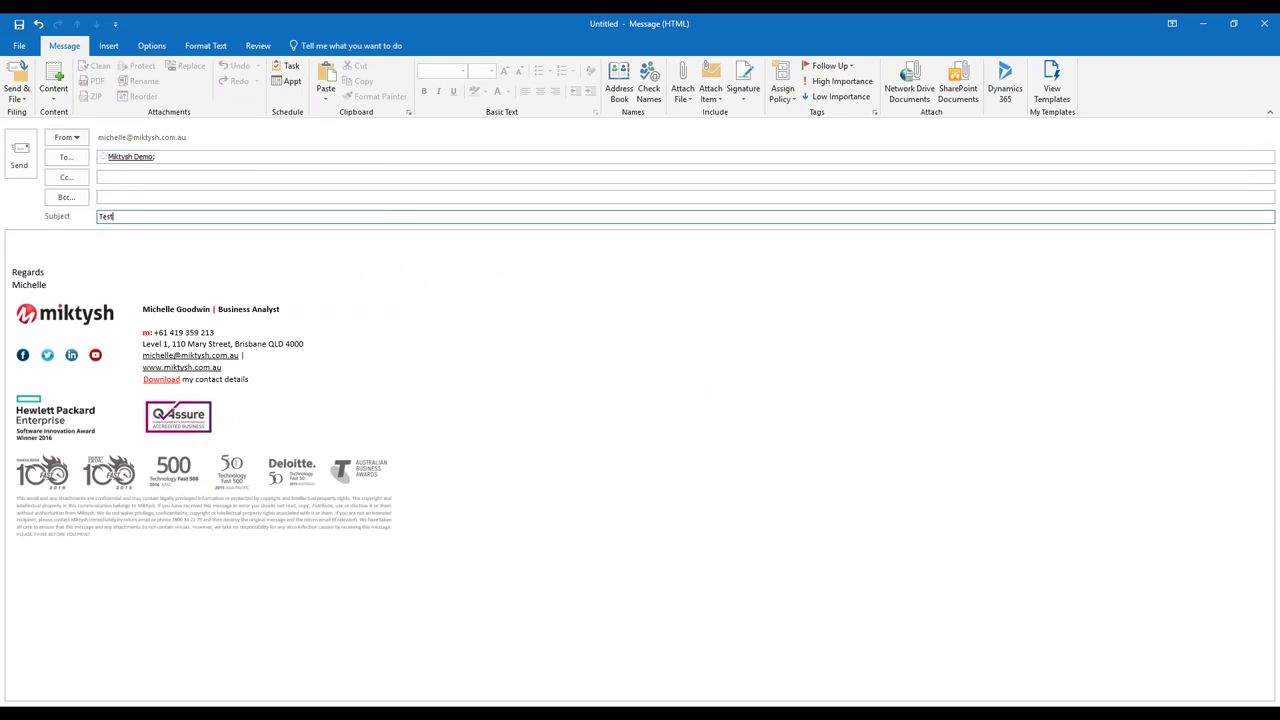
- Attach Upgrade Information - 18 Feb 2018.docx and send, confirming in Send Guard
left_click(683, 95)
left_click(720, 308)
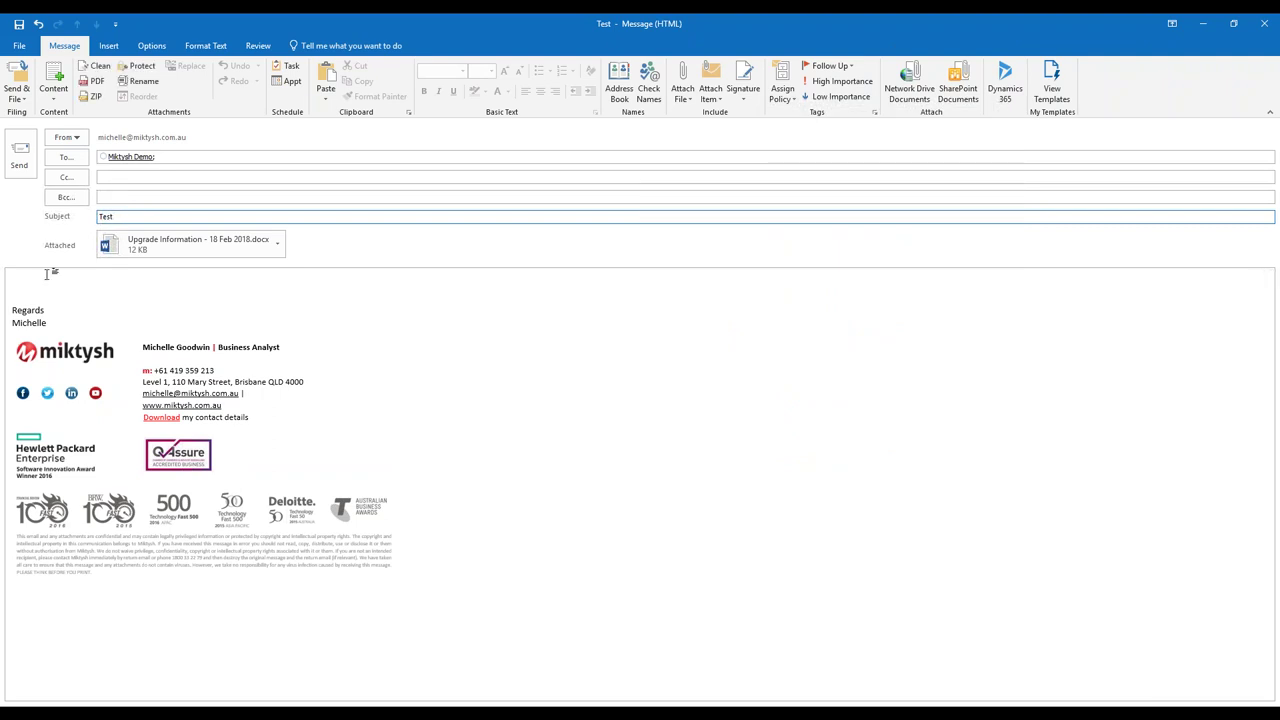
left_click(19, 155)
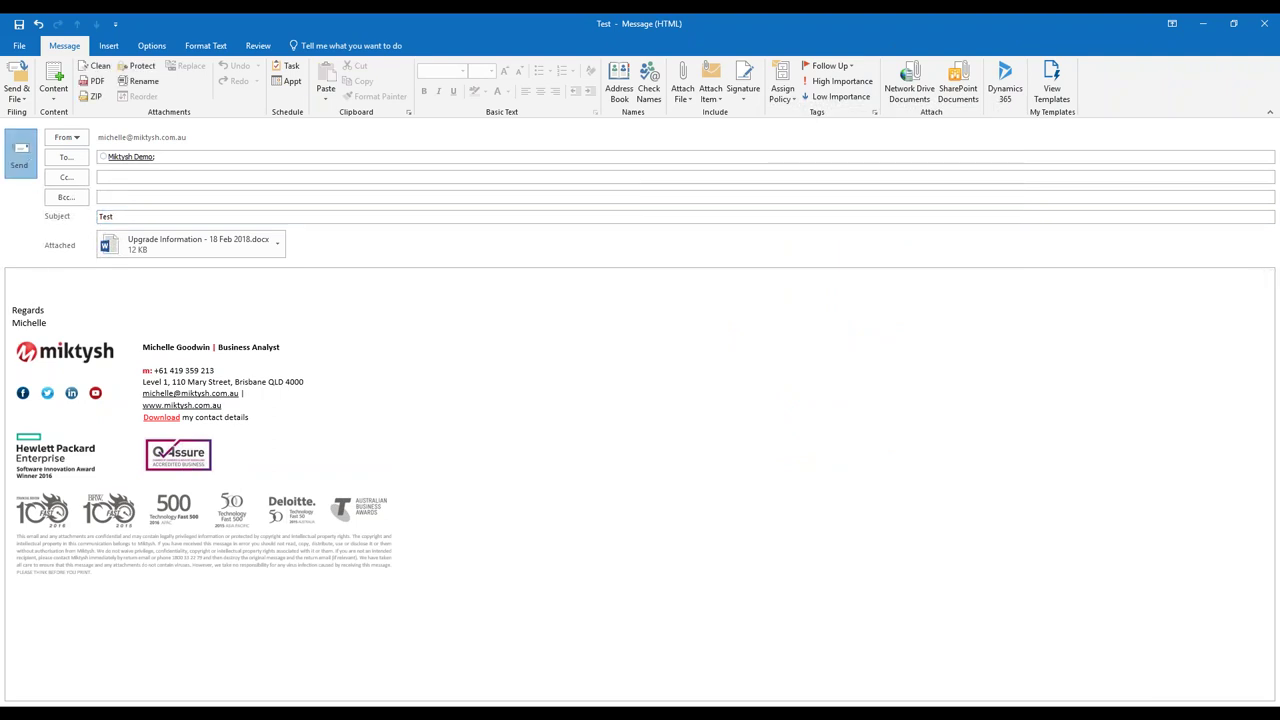
left_click(492, 344)
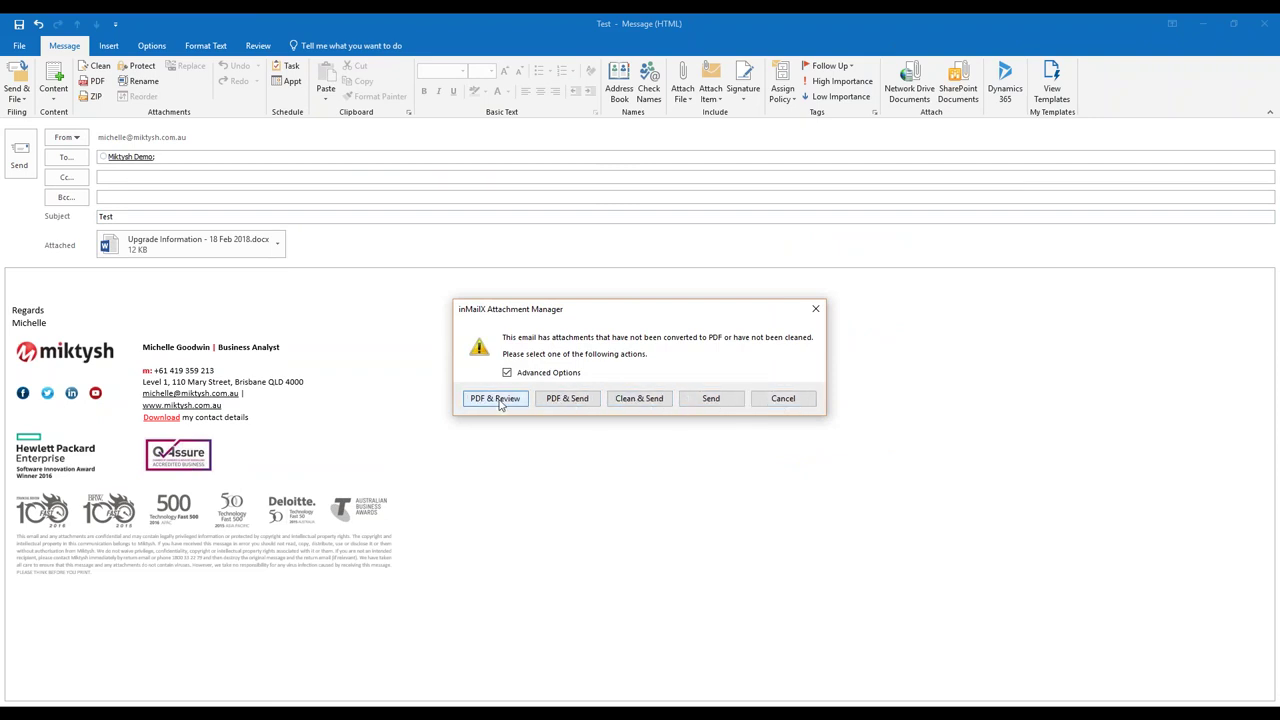
- Open Upgrade Information - 18 Feb 2018.docx in PDF & Review, check its Security options, then cancel
left_click(497, 400)
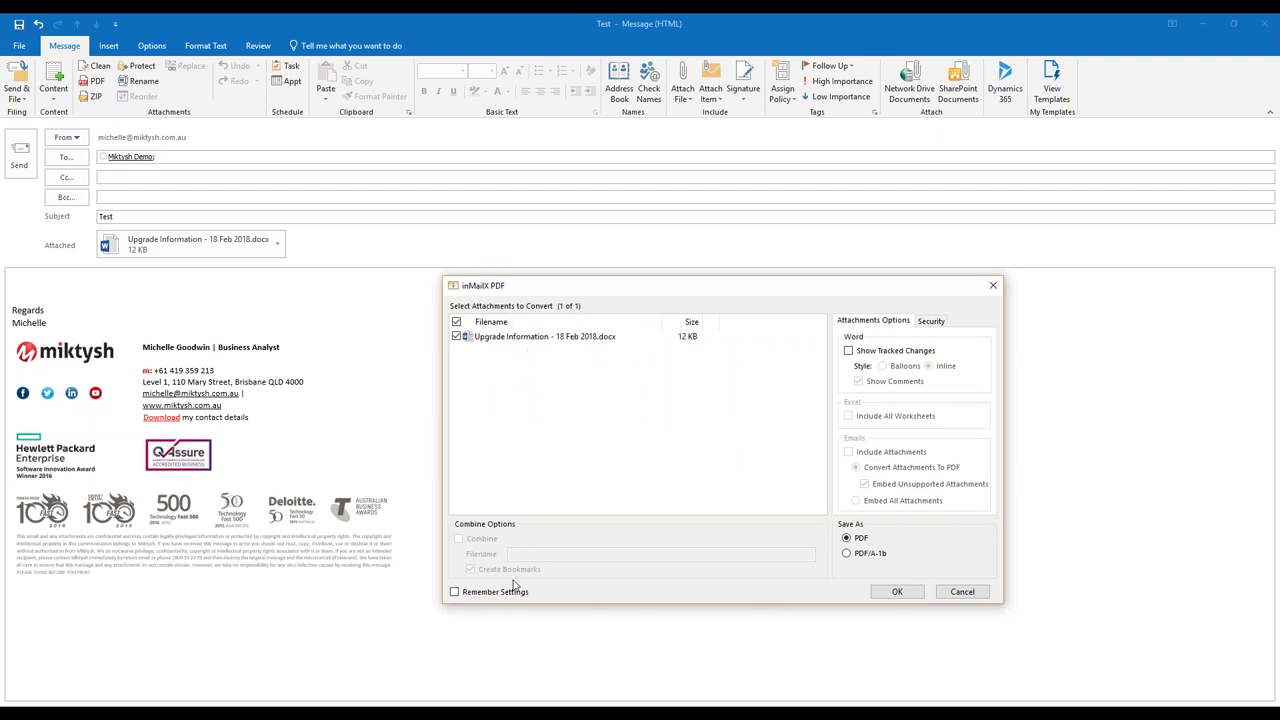
left_click(931, 321)
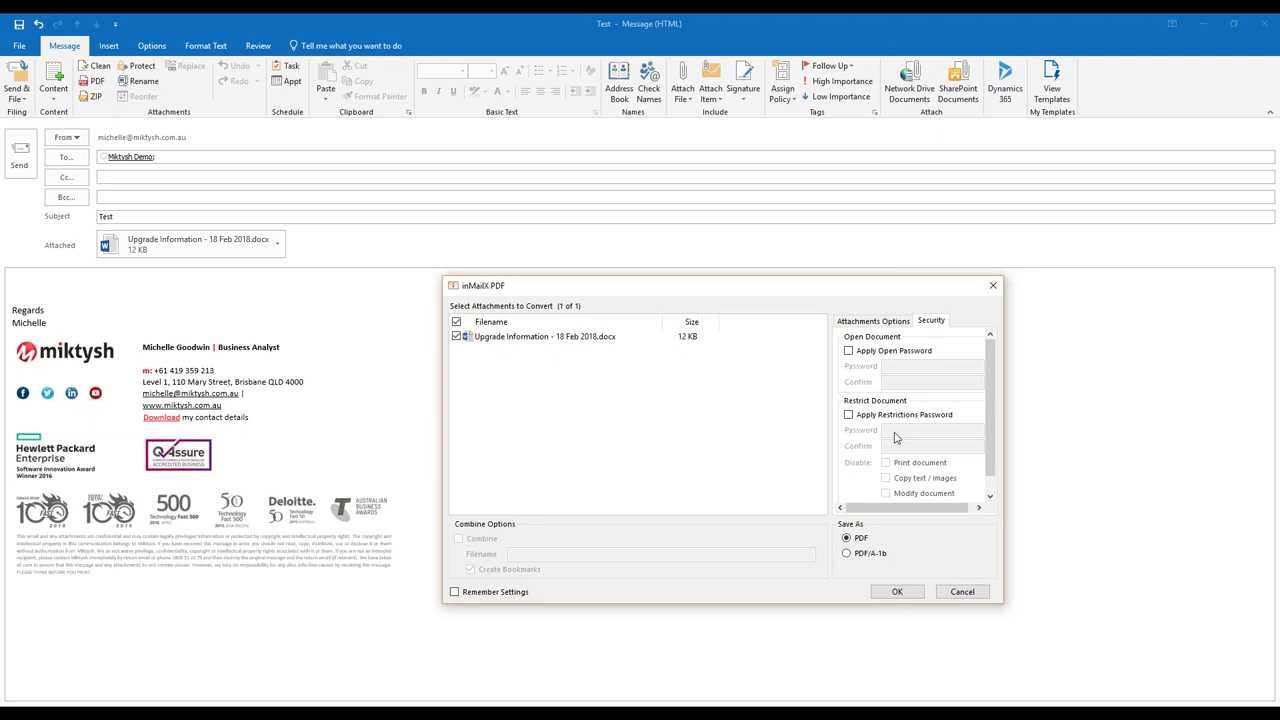
left_click(962, 592)
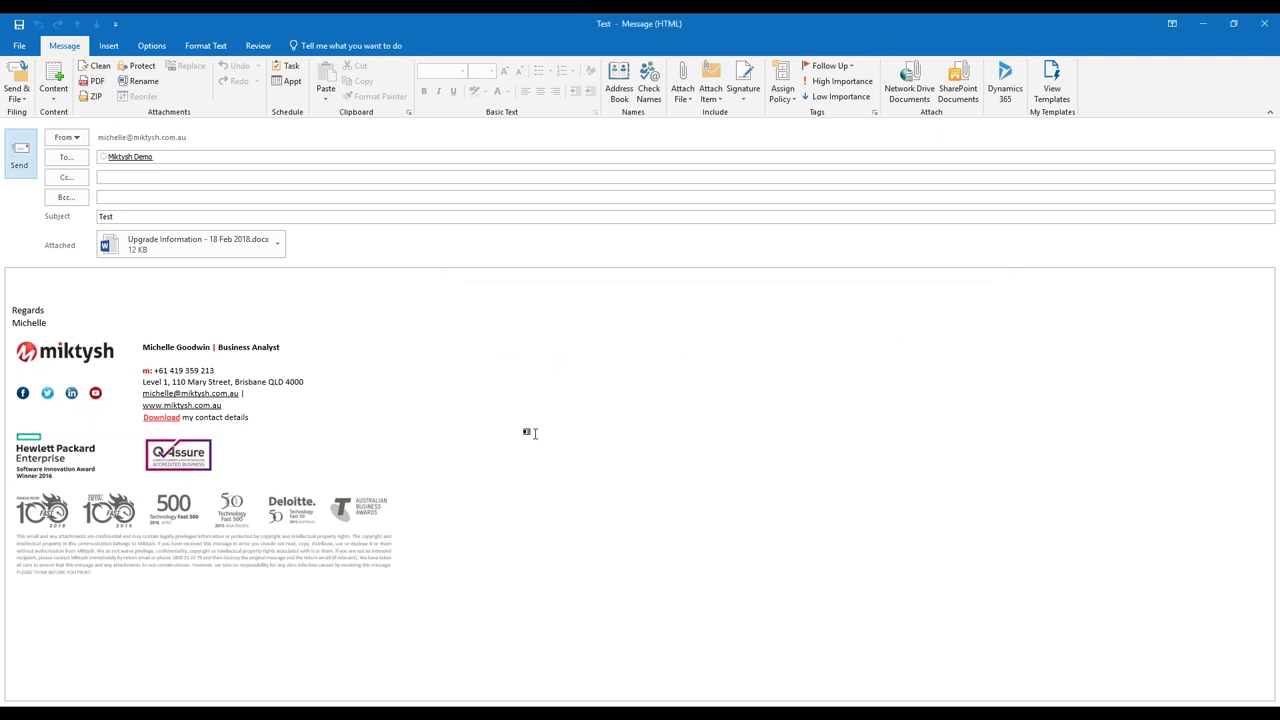